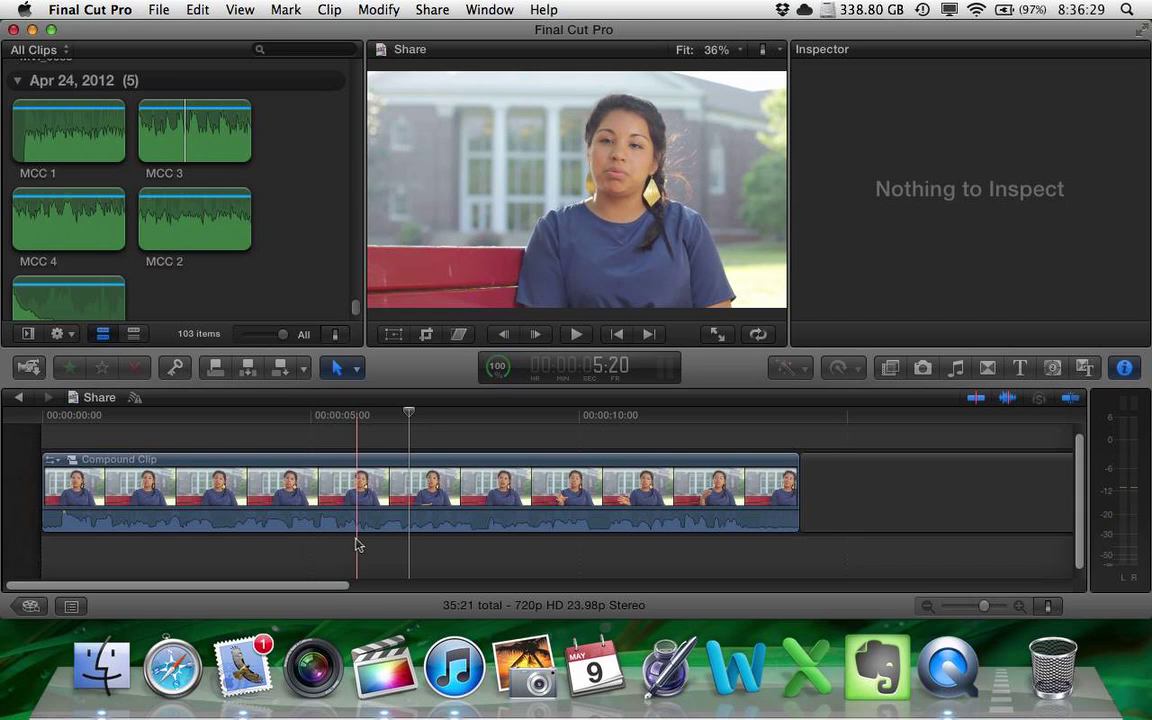
- Play the interview clip from its start and examine the speech between about 3 and 7 seconds for a passage to cut
key(Home)
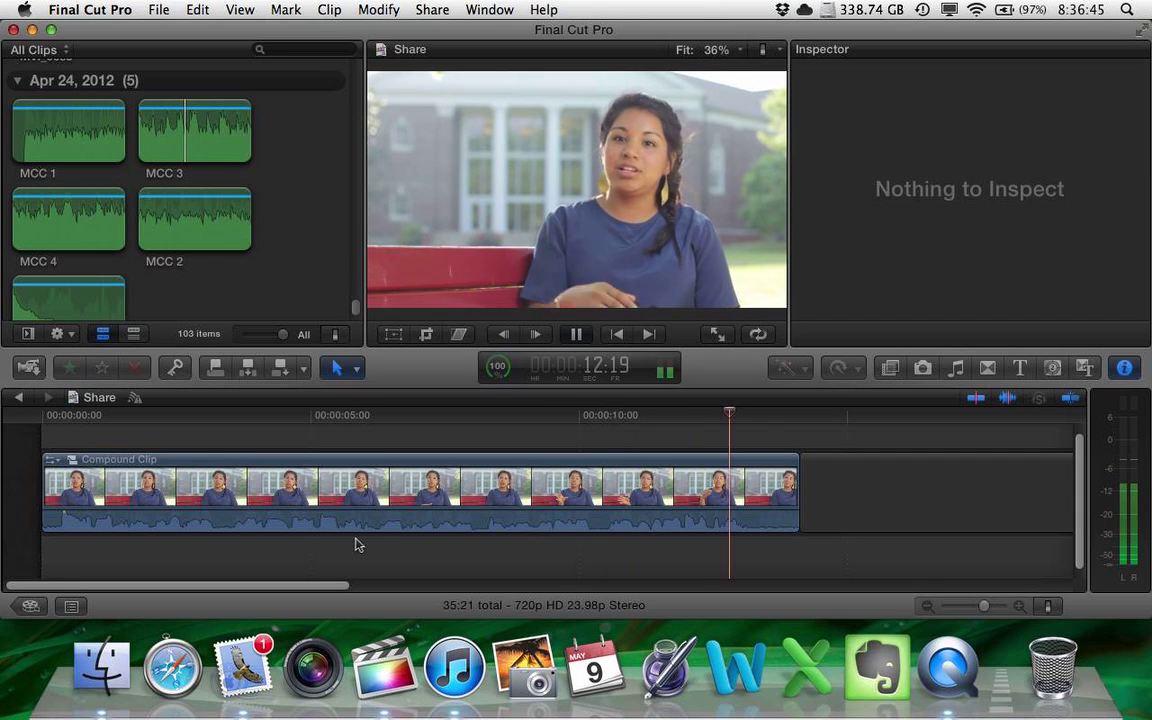
key(space)
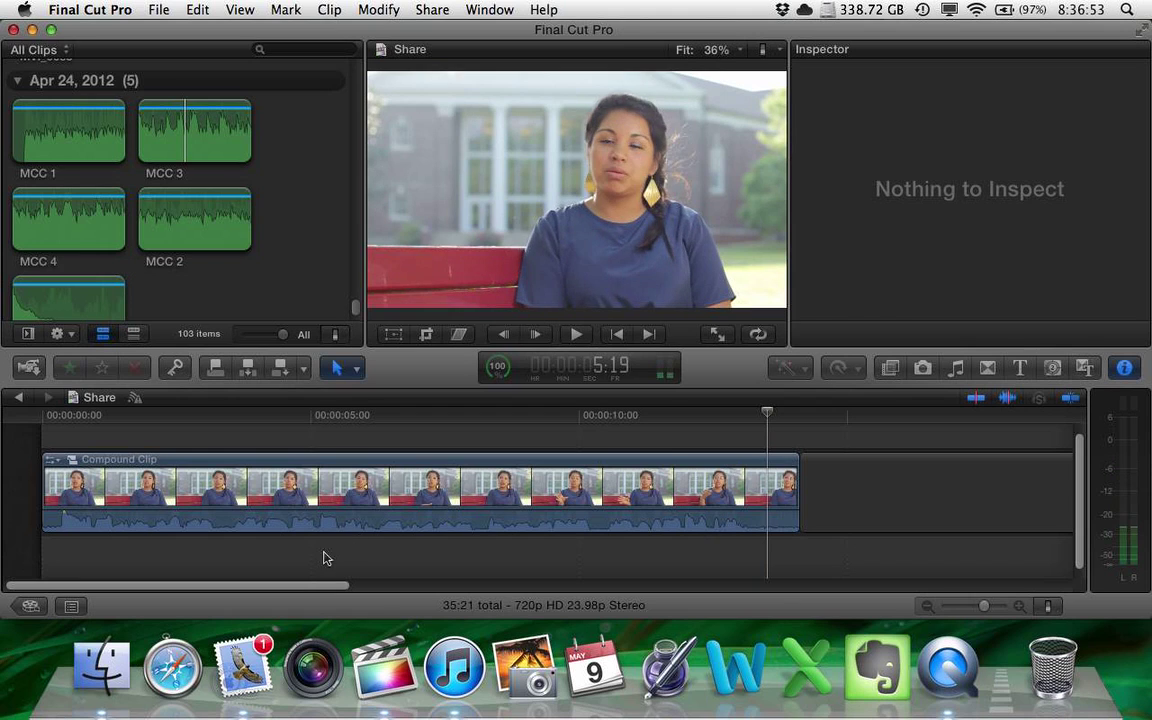
click(293, 555)
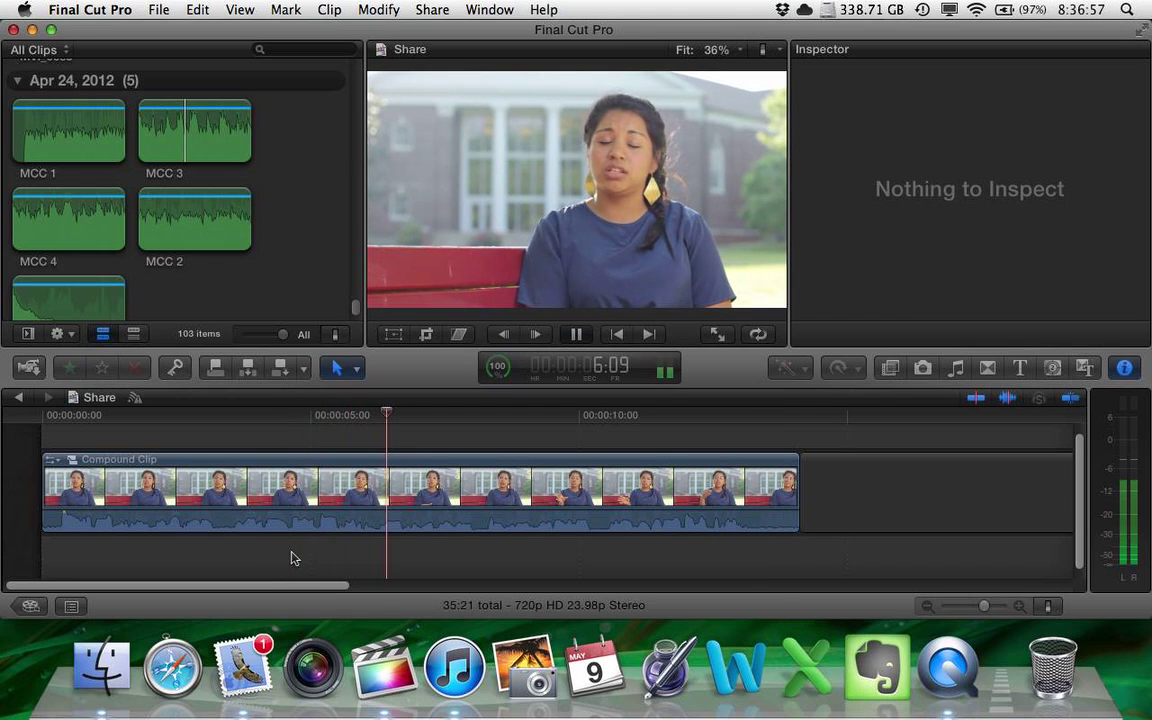
click(321, 560)
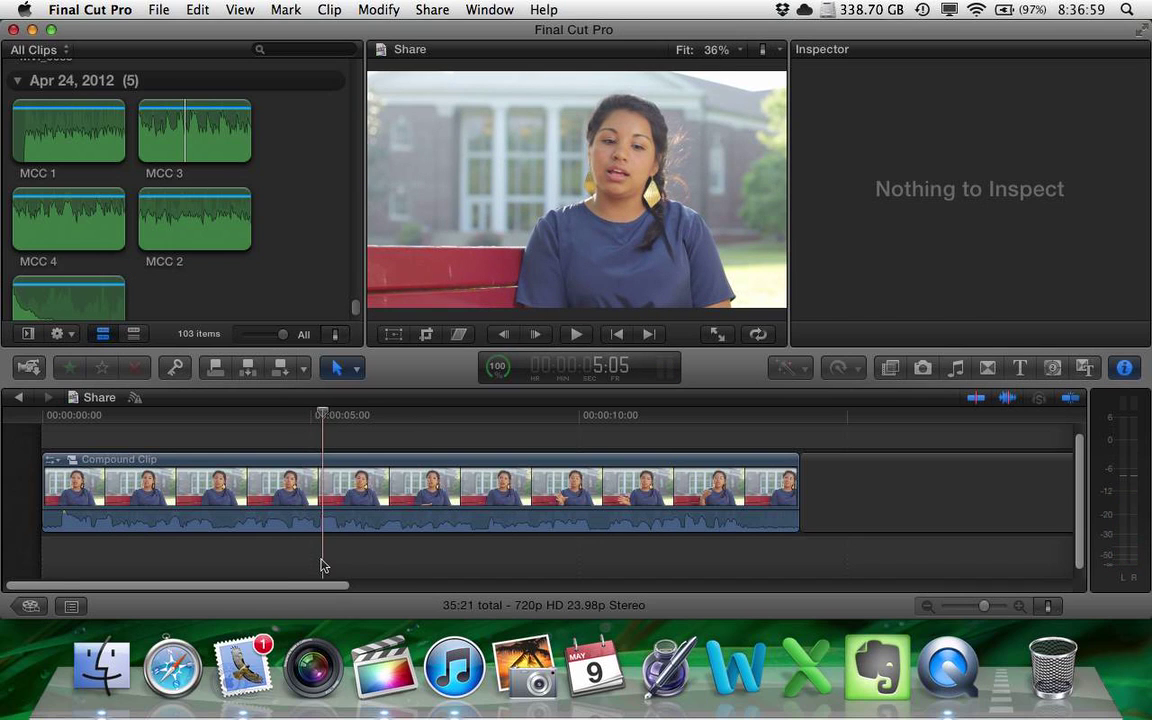
key(super+equal)
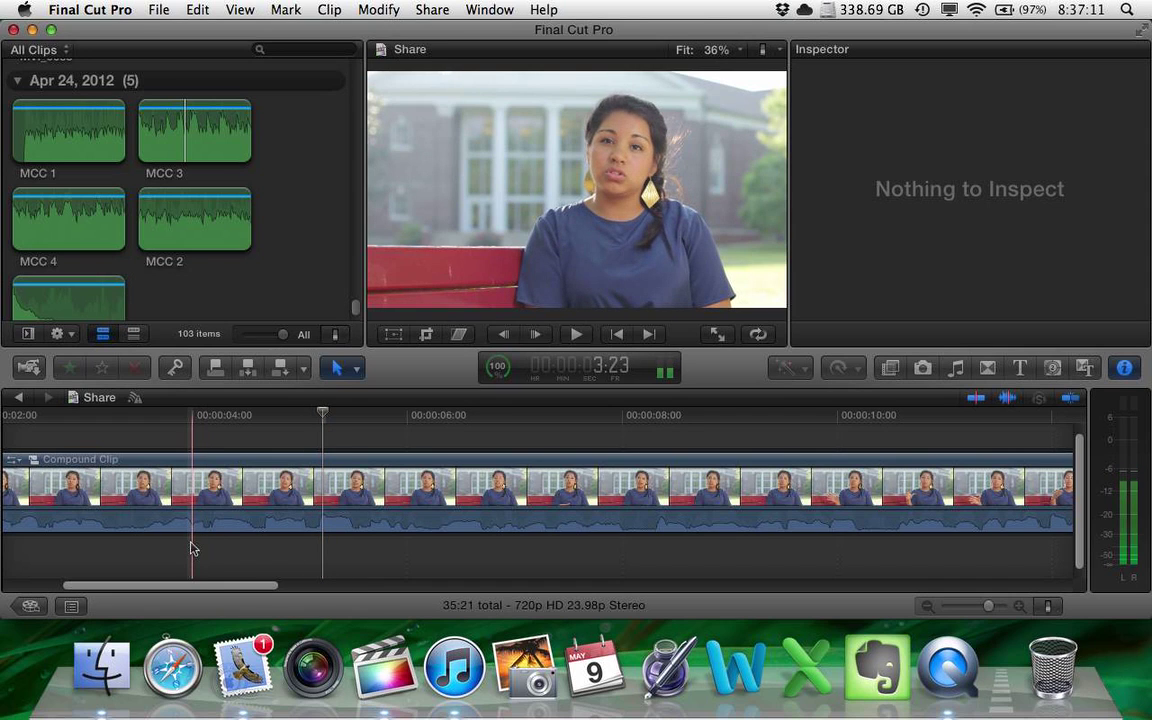
click(139, 555)
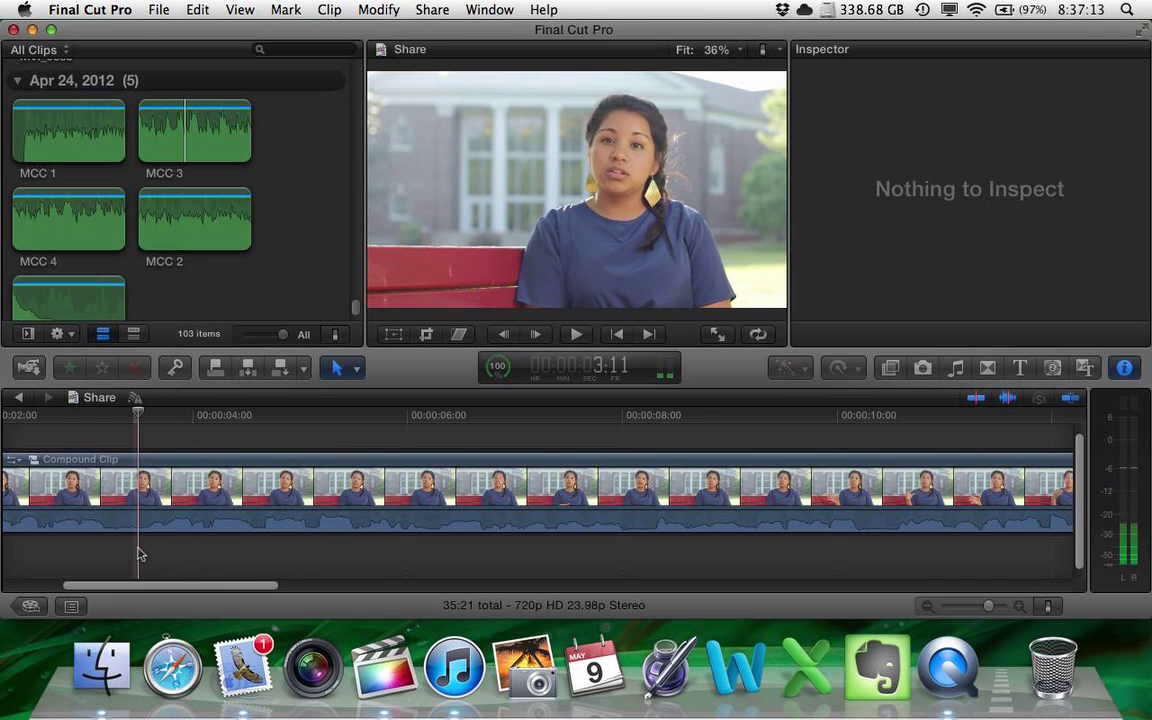
key(space)
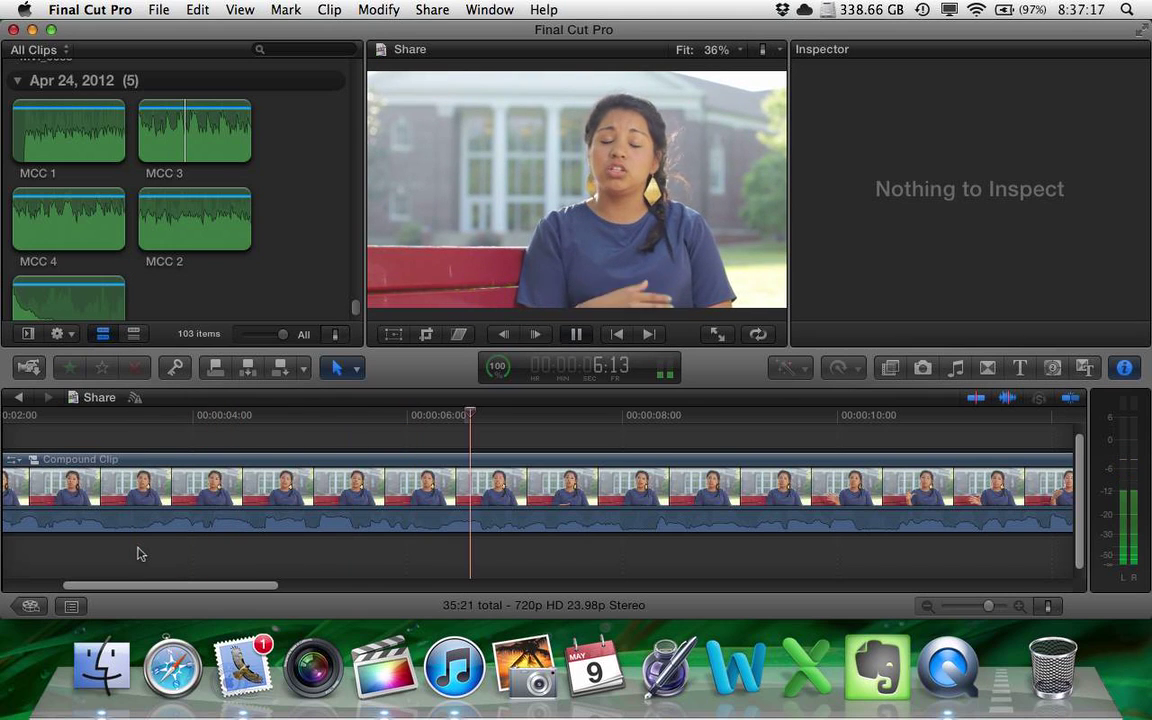
key(space)
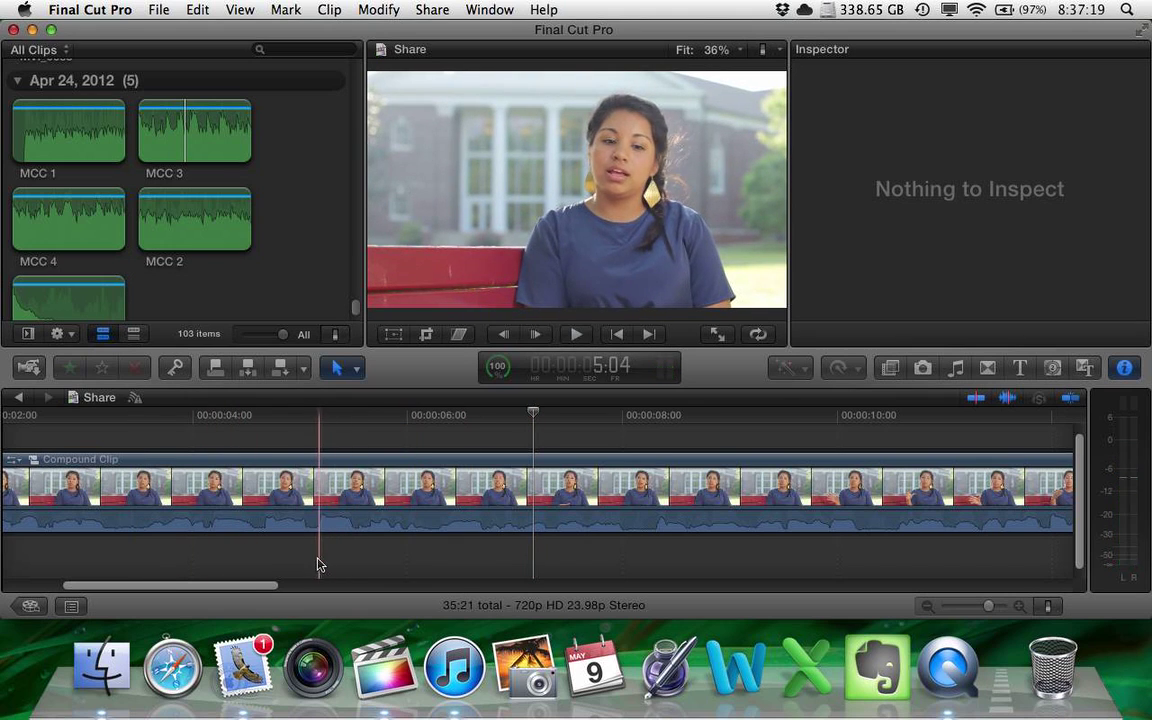
key(space)
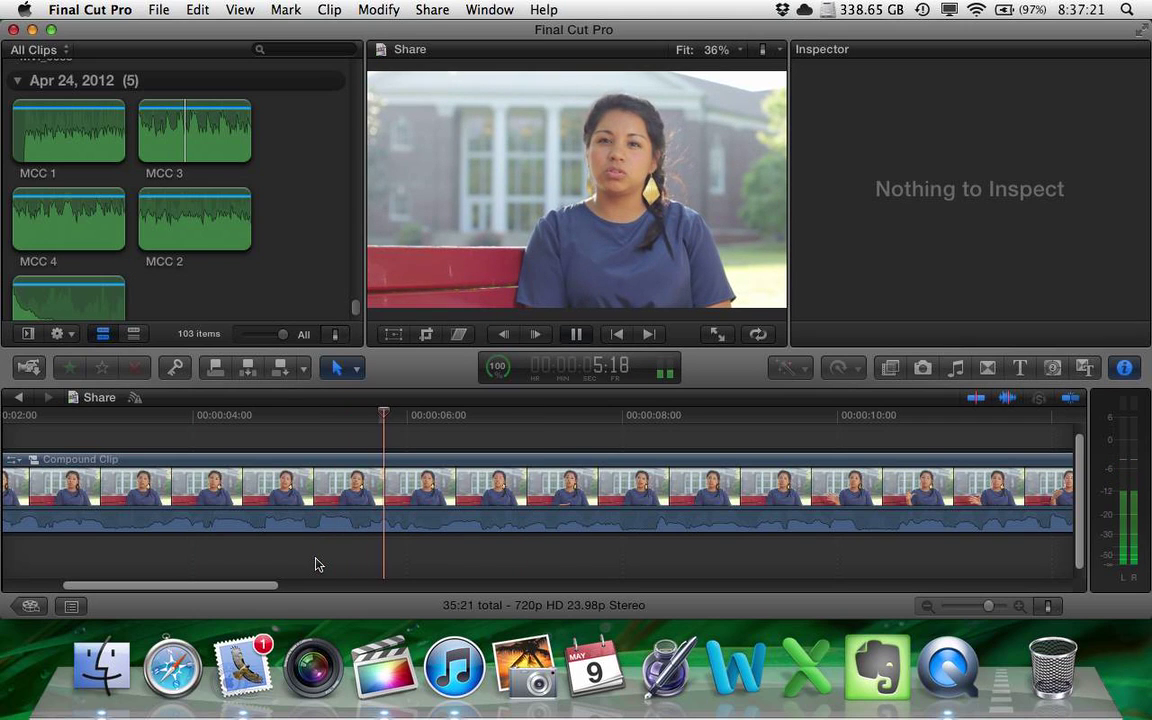
key(space)
key(super+equal)
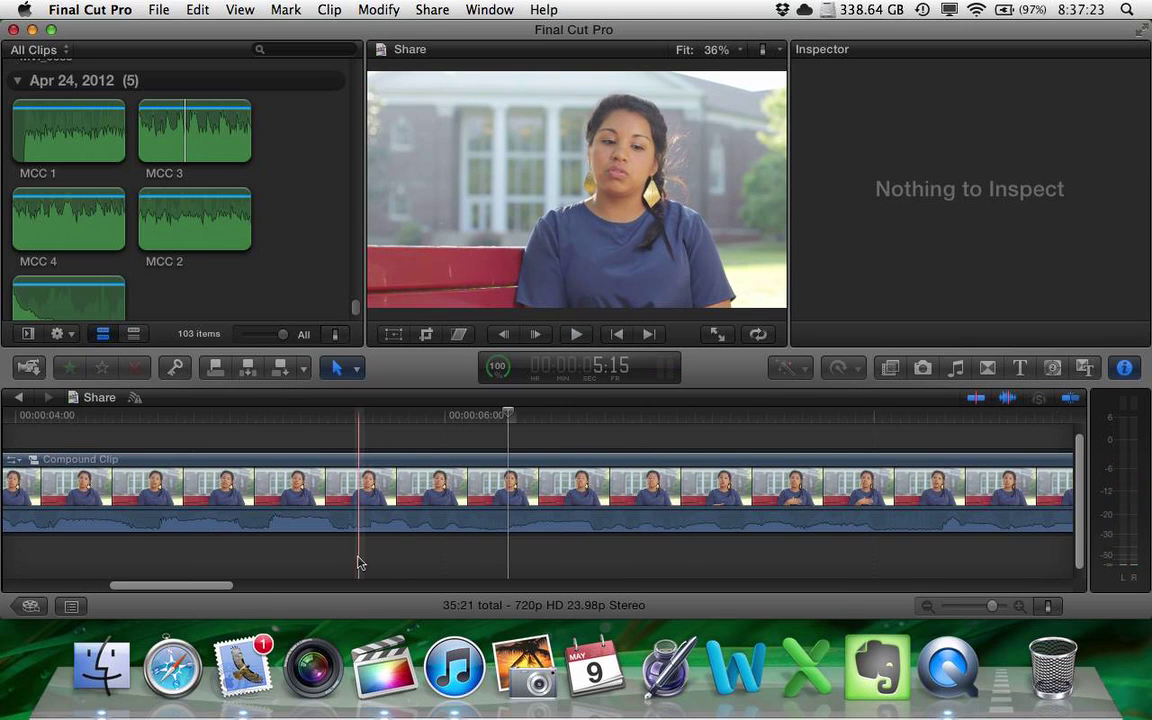
key(space)
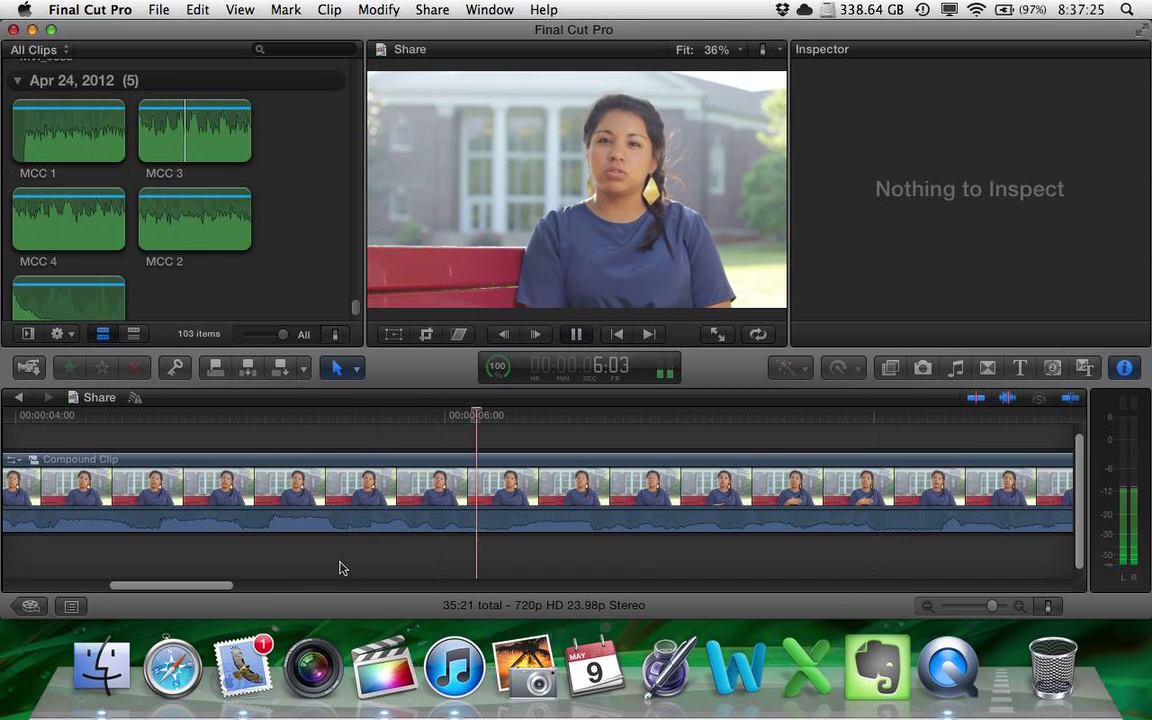
key(space)
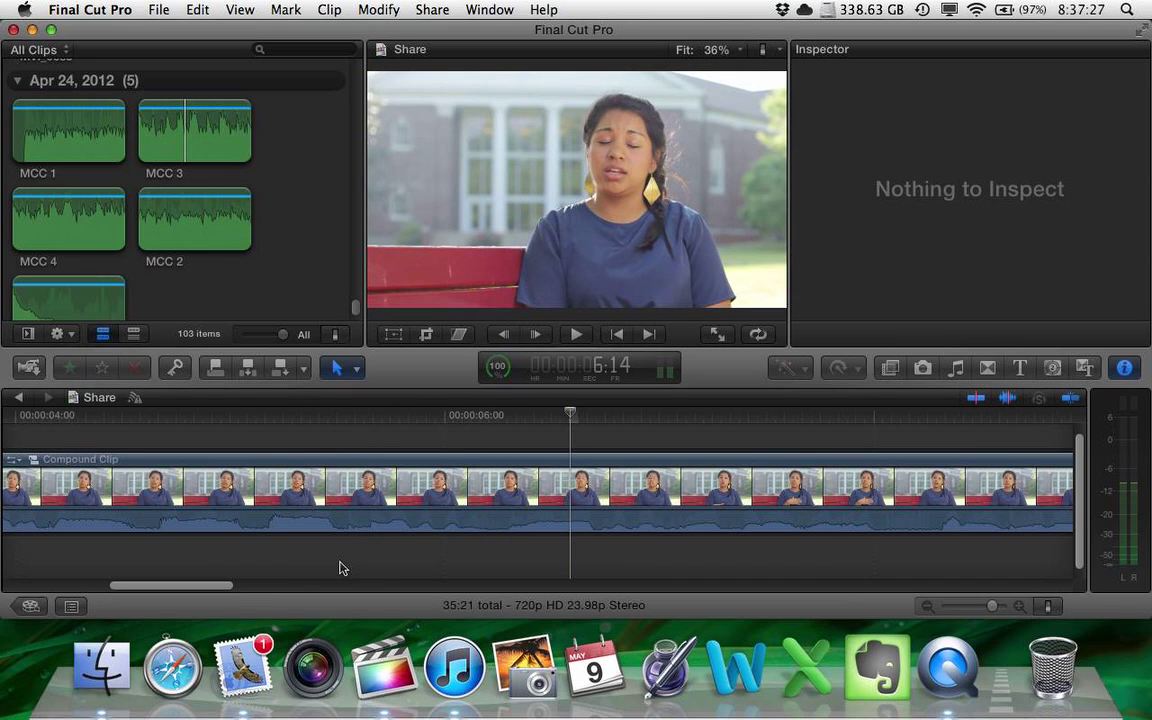
- Pinpoint the end of the unwanted passage and split the compound clip at 6:07
click(340, 568)
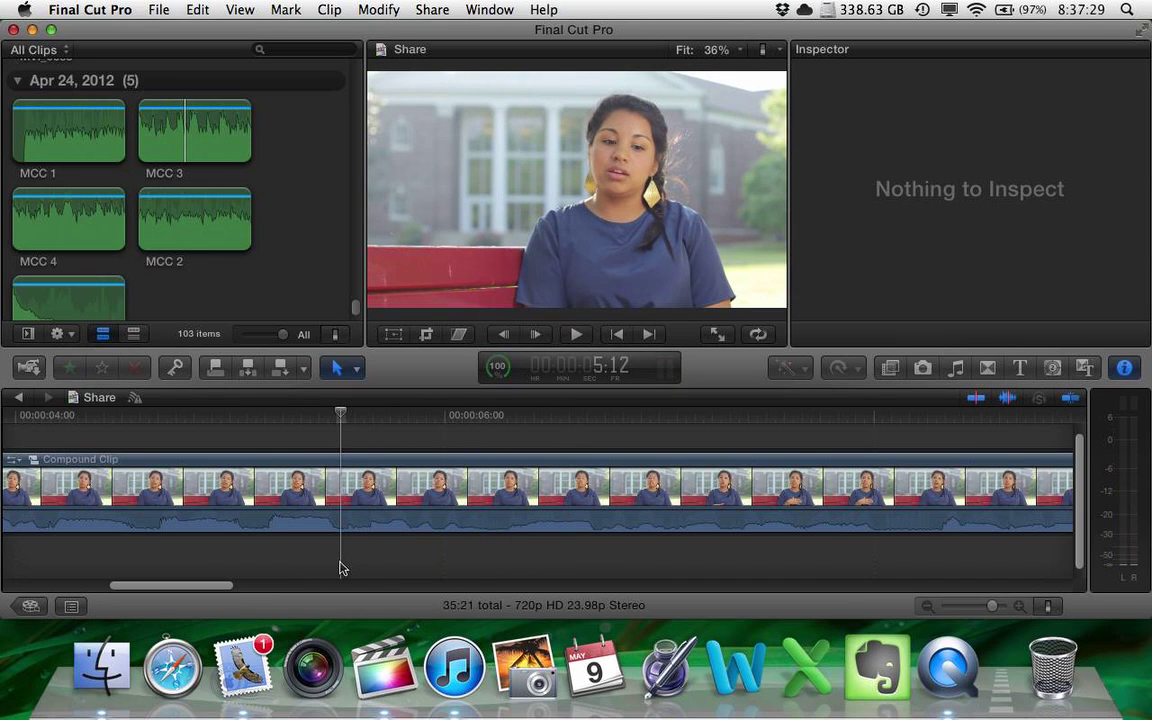
key(space)
key(space)
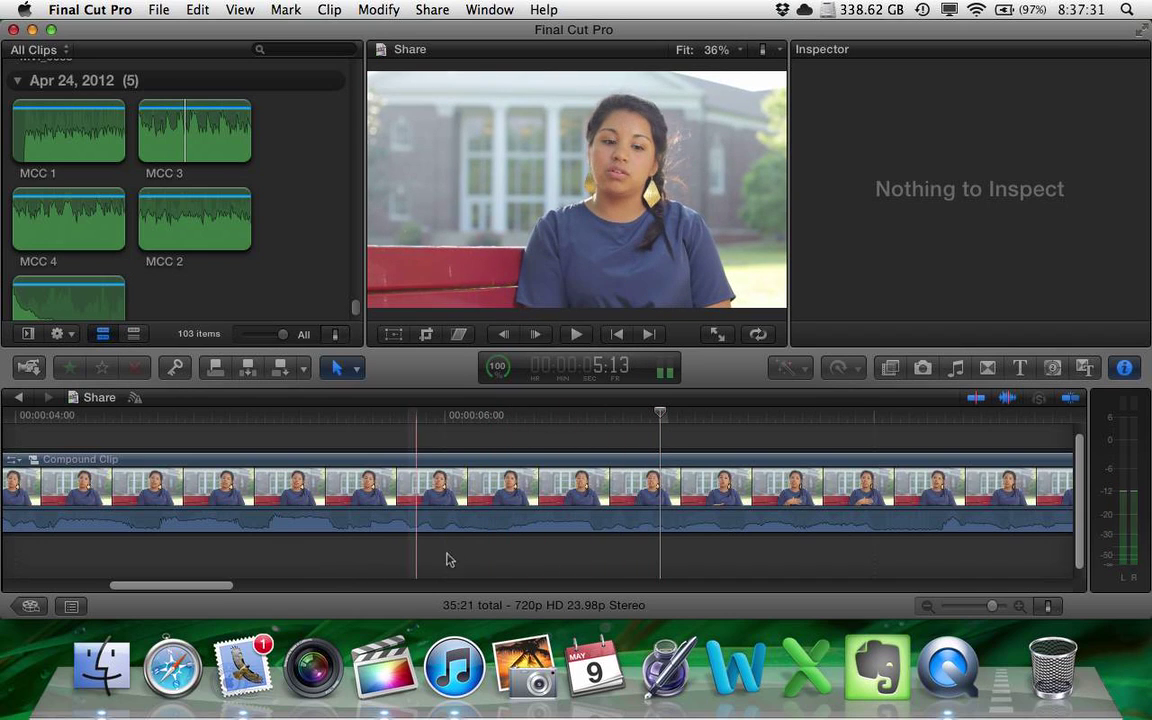
key(space)
key(space)
click(508, 554)
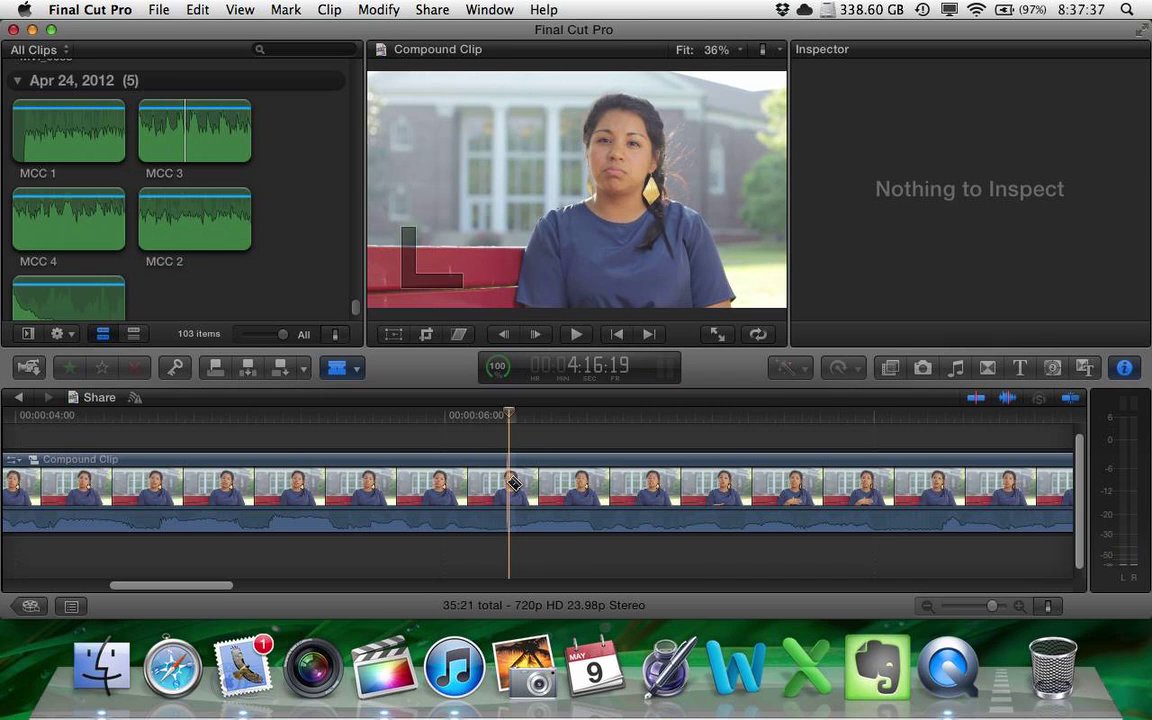
key(super+b)
- Turn off audio skimming and play back the section around the cut at 6:07
click(311, 571)
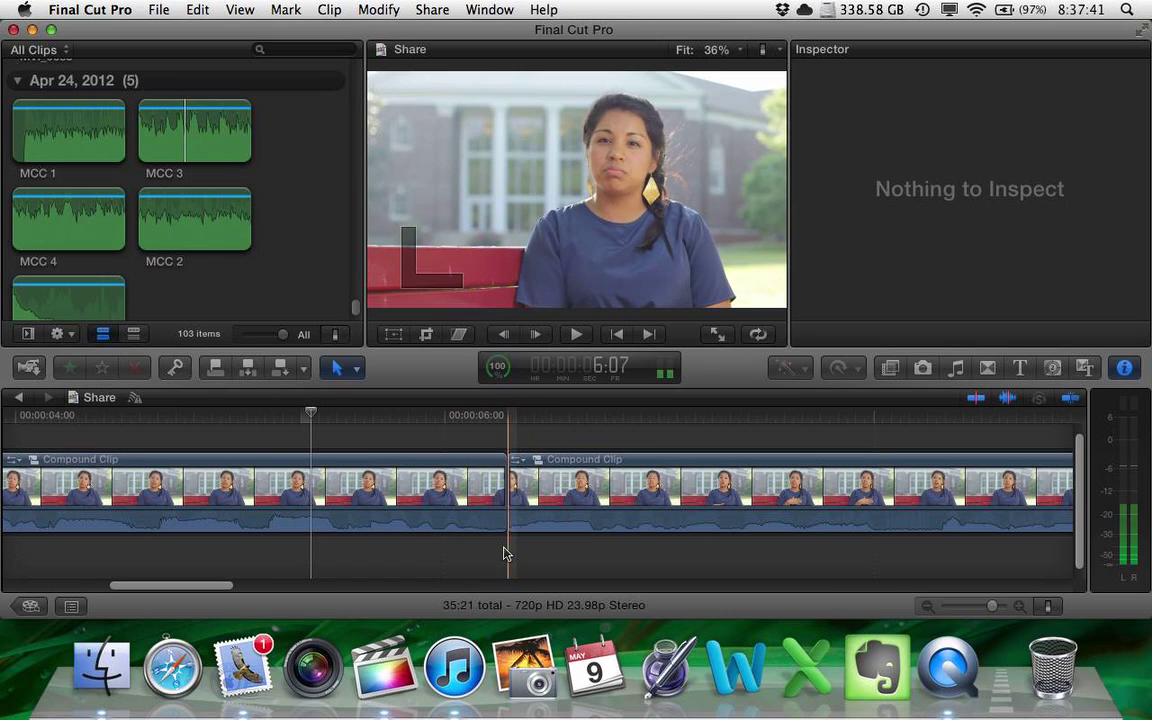
click(1007, 399)
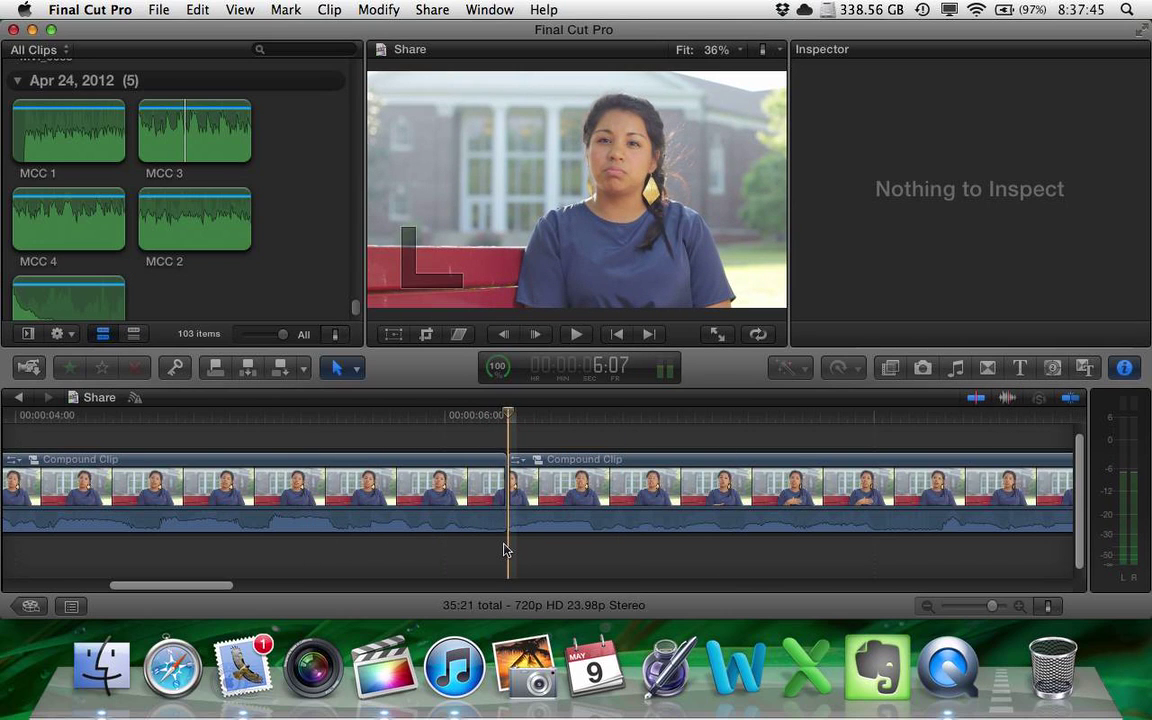
key(space)
key(space)
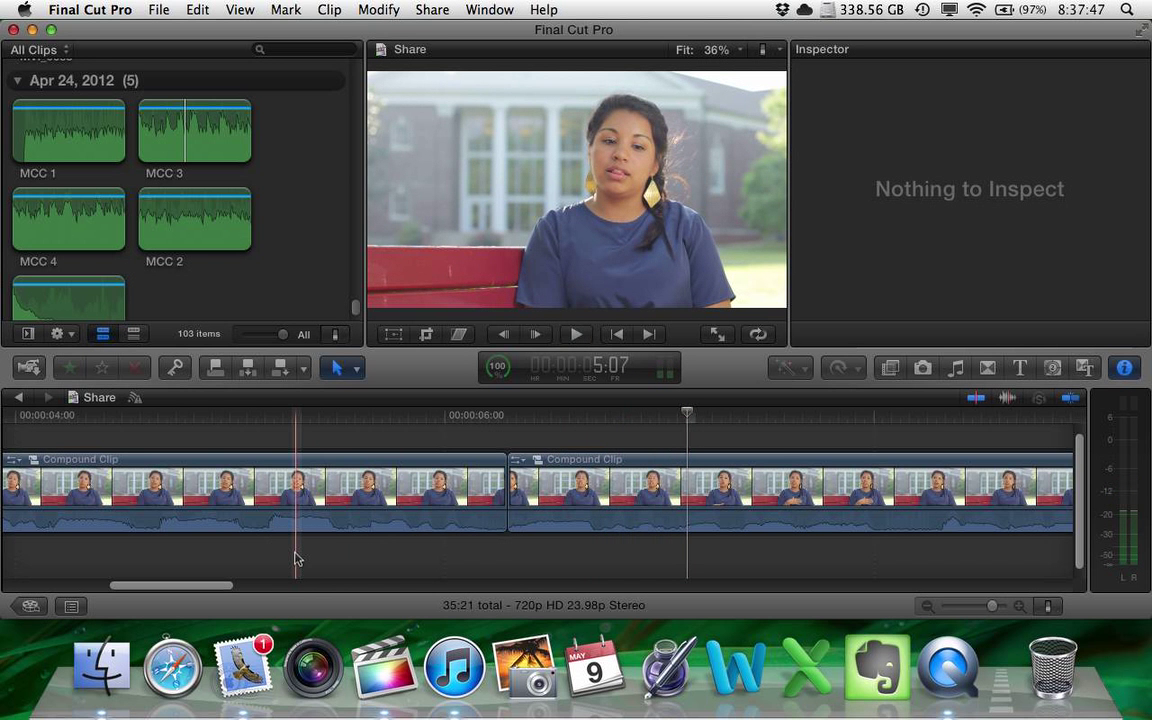
key(space)
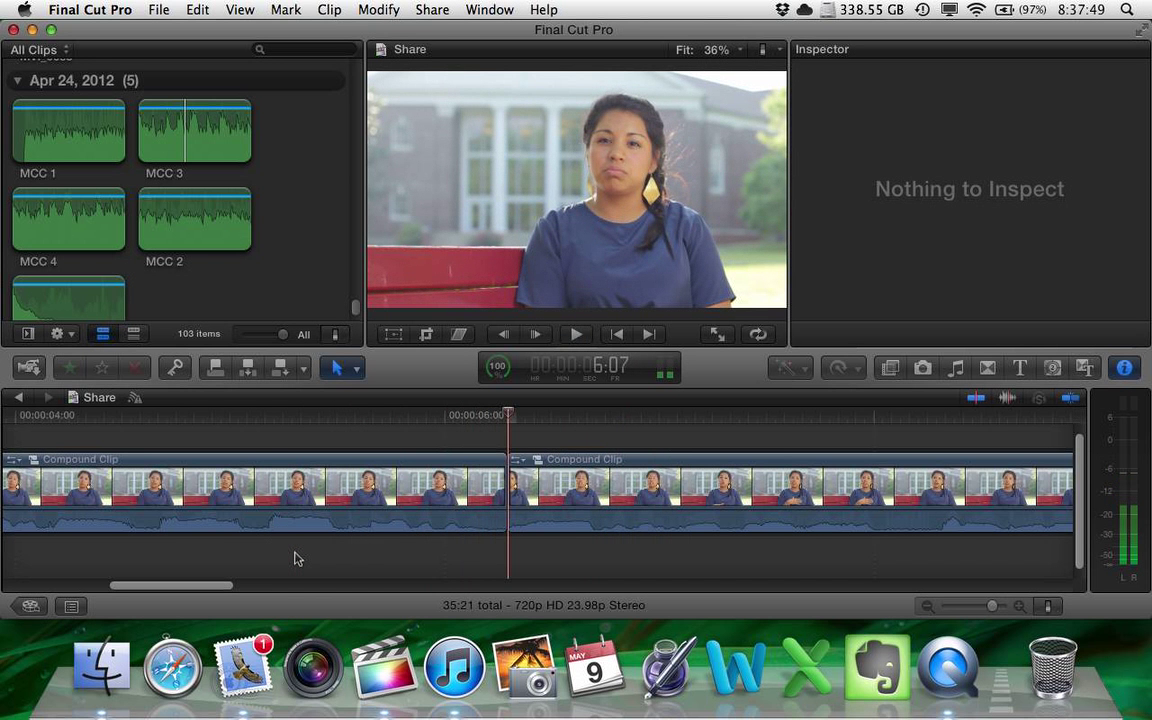
key(space)
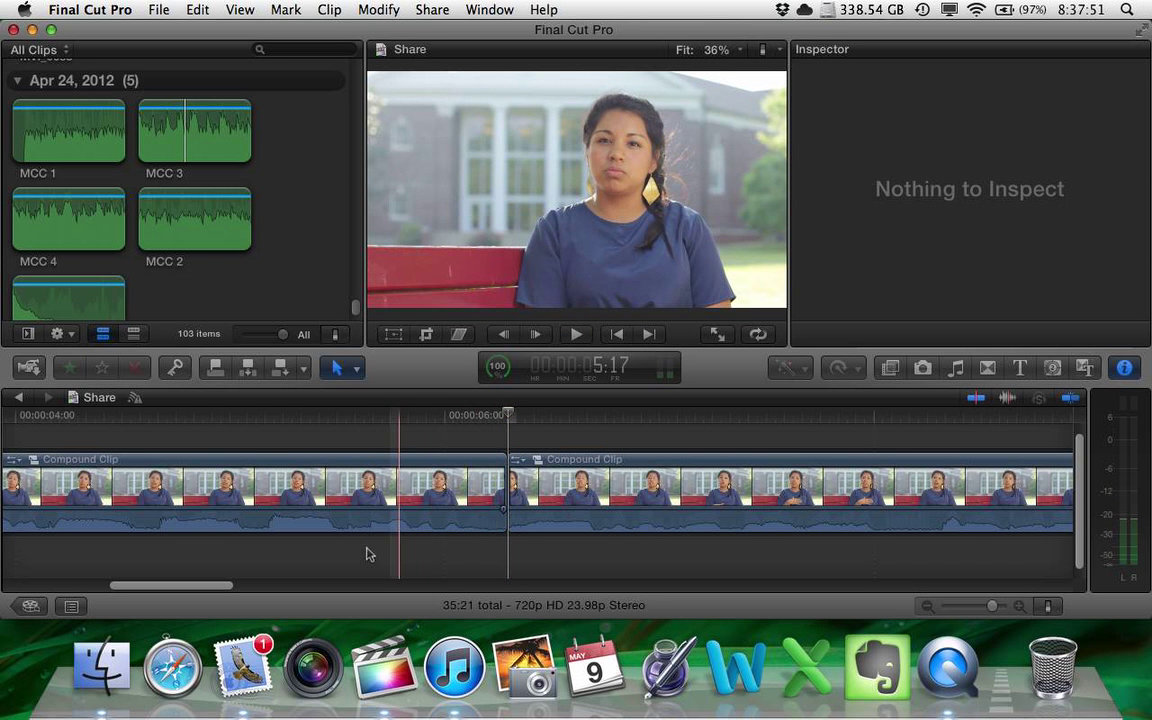
- Locate the start of the unwanted passage and split the first part of the compound clip at 5:18
key(super+equal)
key(j)
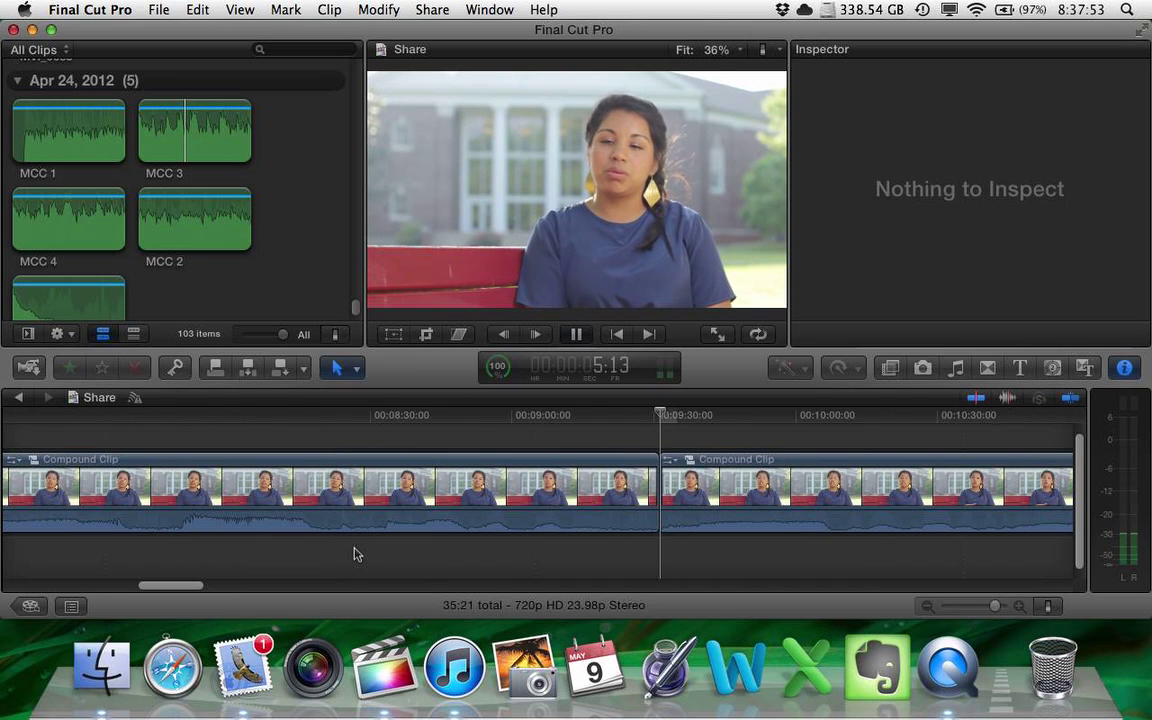
key(k)
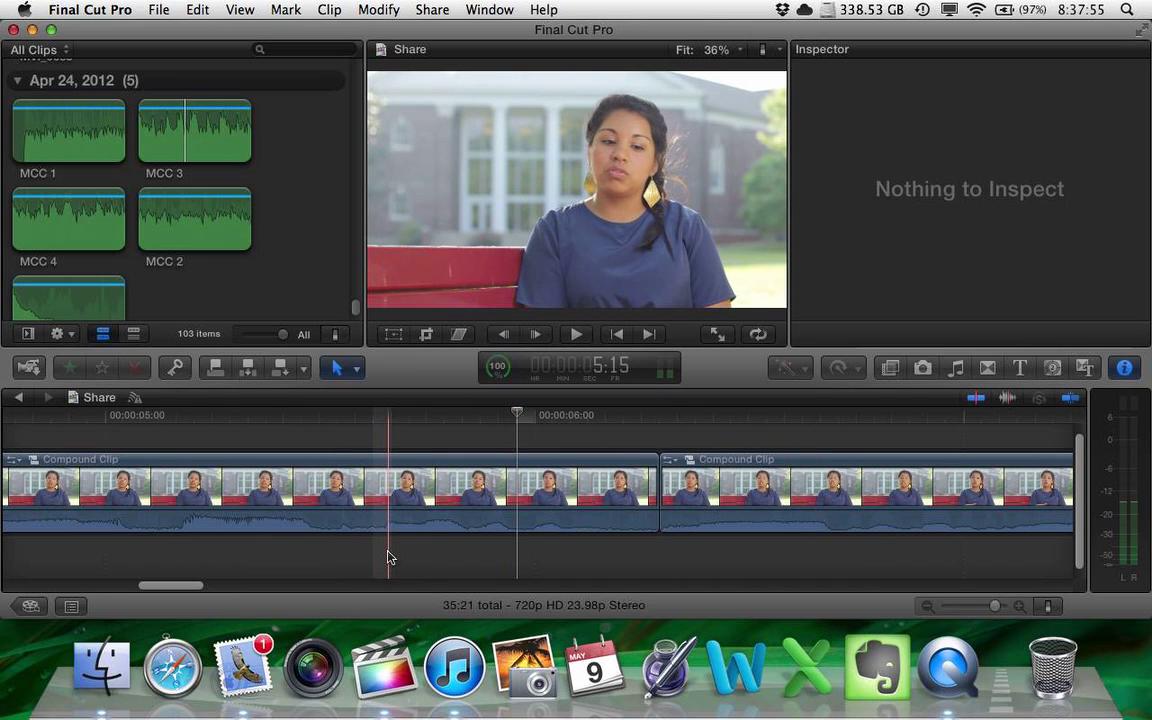
key(l)
key(k)
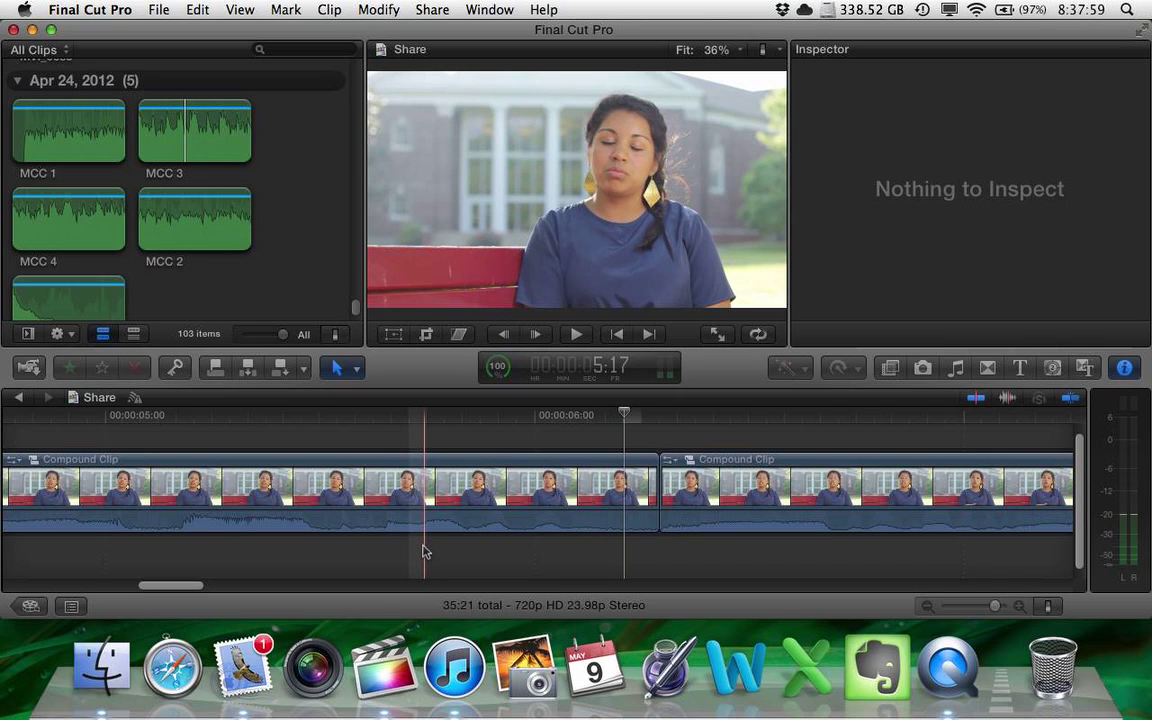
key(j)
key(k)
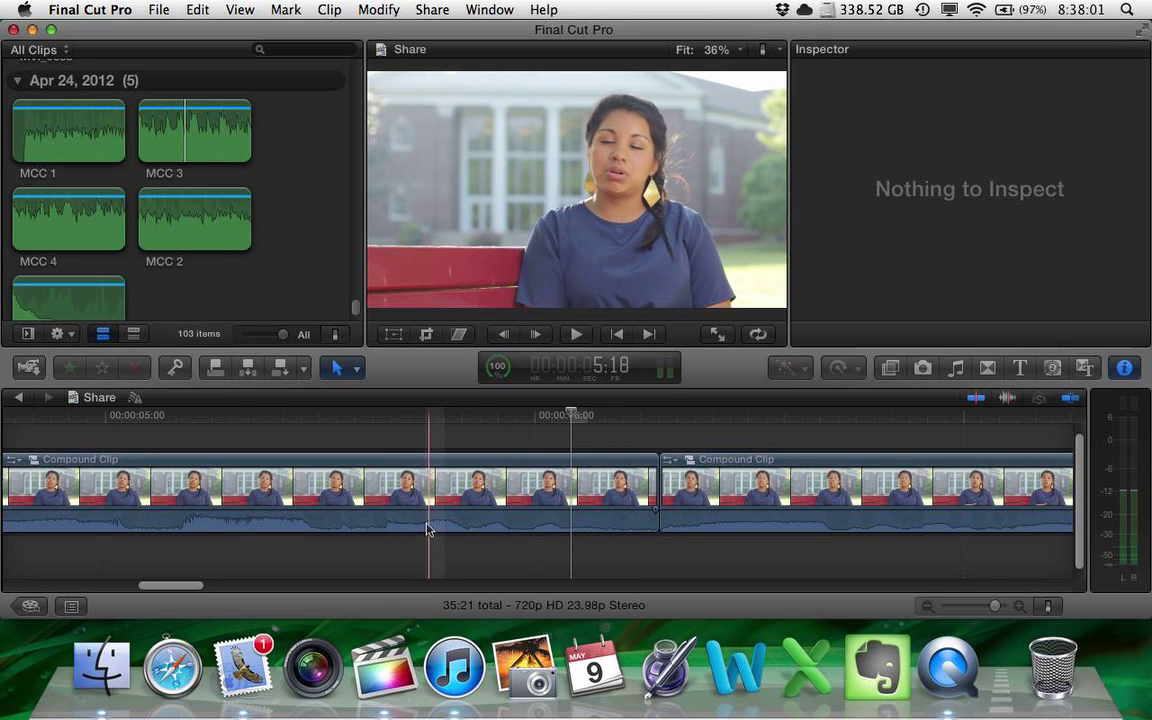
key(b)
click(427, 495)
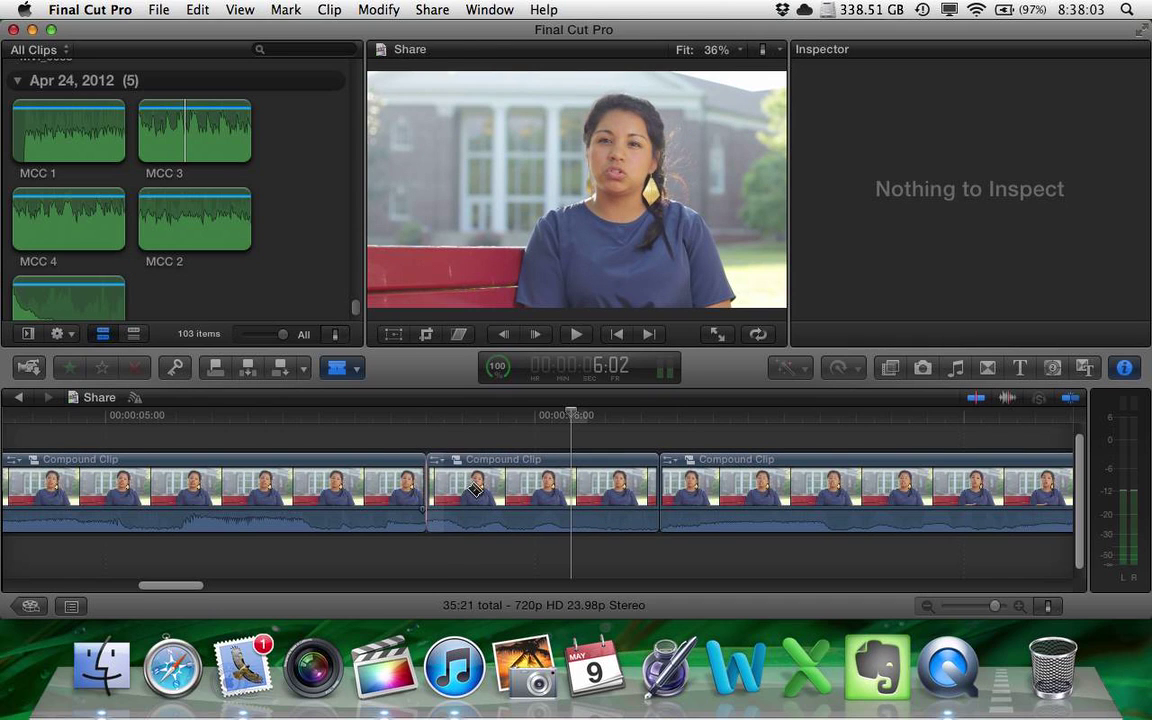
- Delete the short segment between the two cuts so the following clip closes the gap
key(a)
click(468, 492)
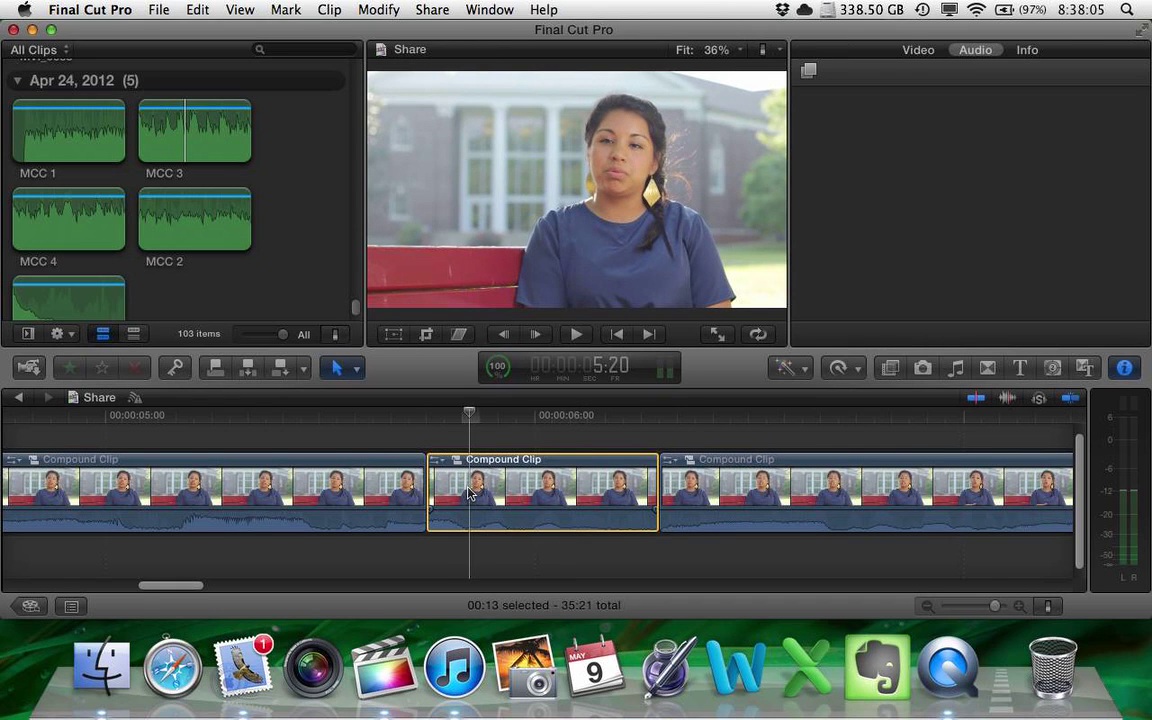
key(Delete)
- Play back across the join between the two clips and check how the speech flows through the edit
click(200, 553)
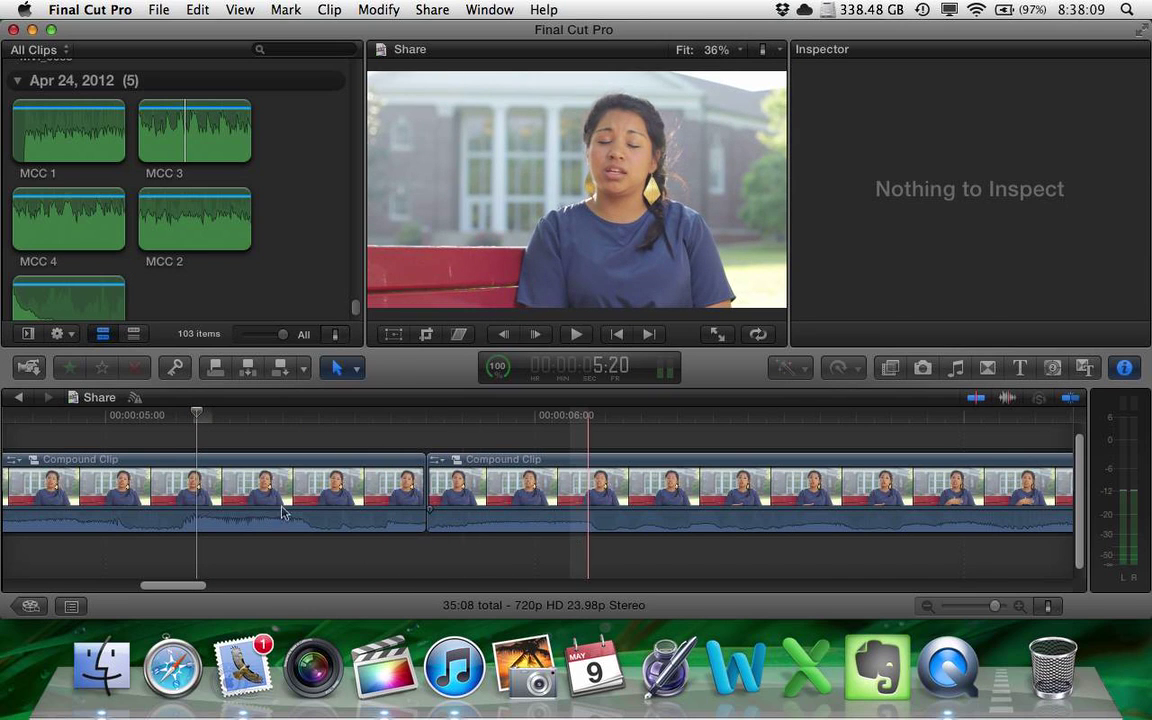
key(super+minus)
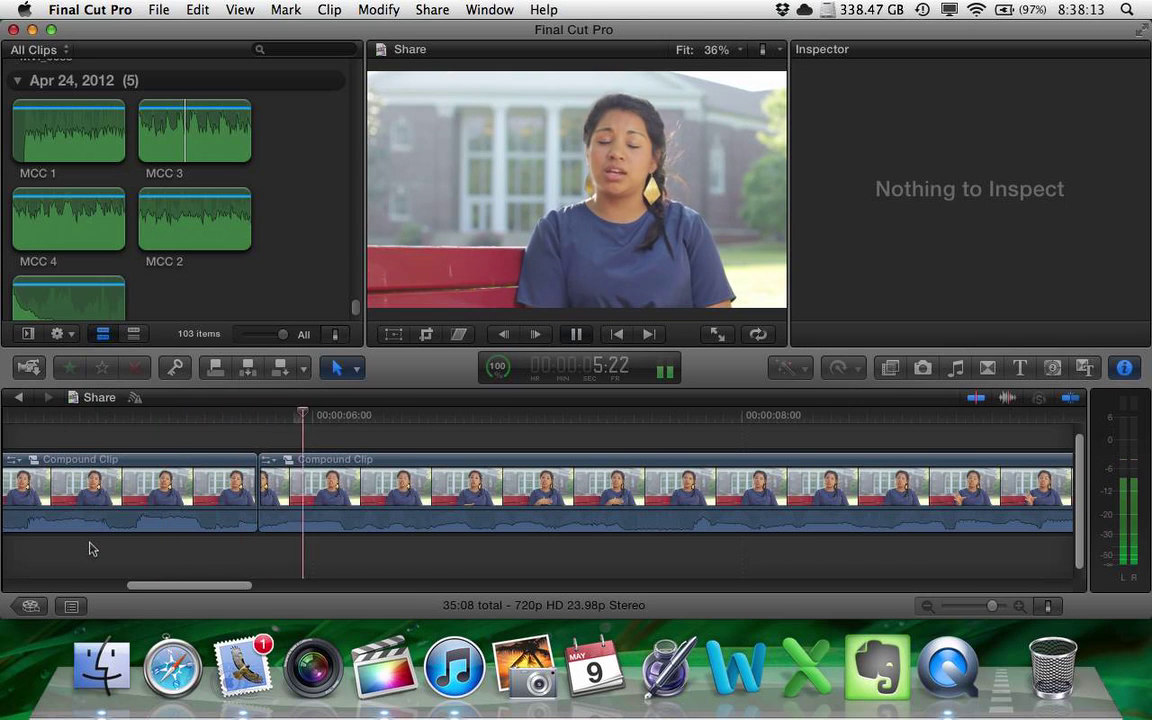
key(space)
key(super+equal)
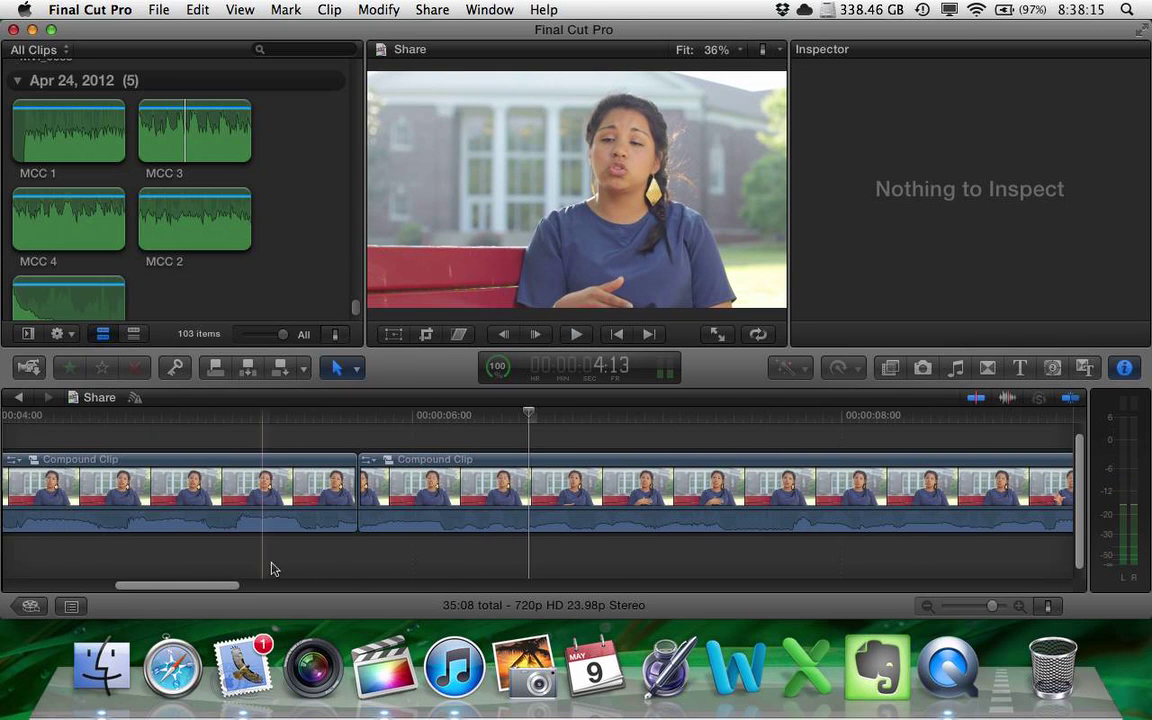
click(57, 562)
key(space)
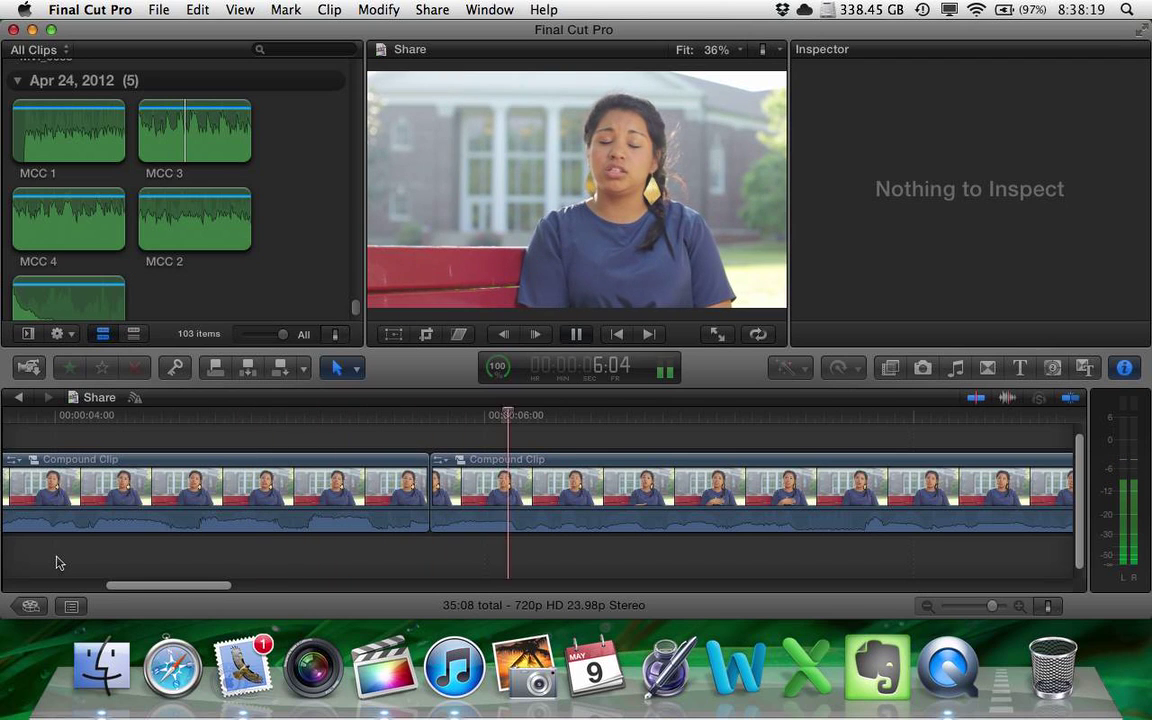
key(space)
key(super+equal)
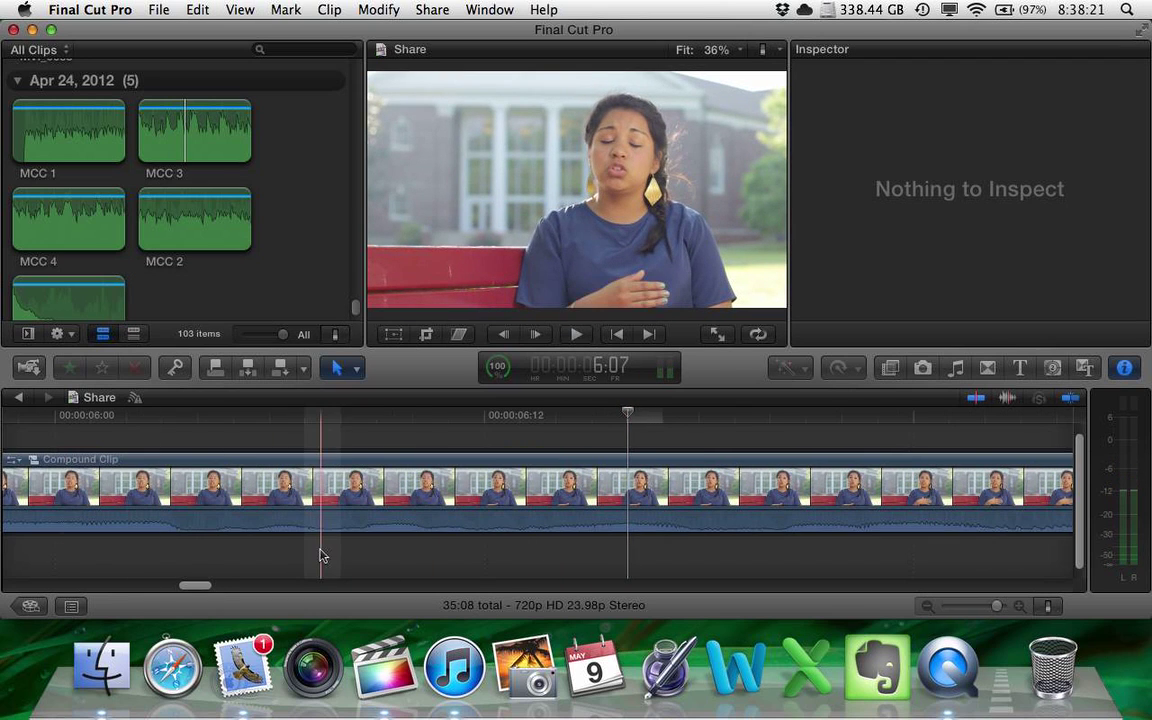
- Trim one frame off the start of the clip after the join and replay the edit from about 4:15
scroll(321, 555, left, 5)
key(super+minus)
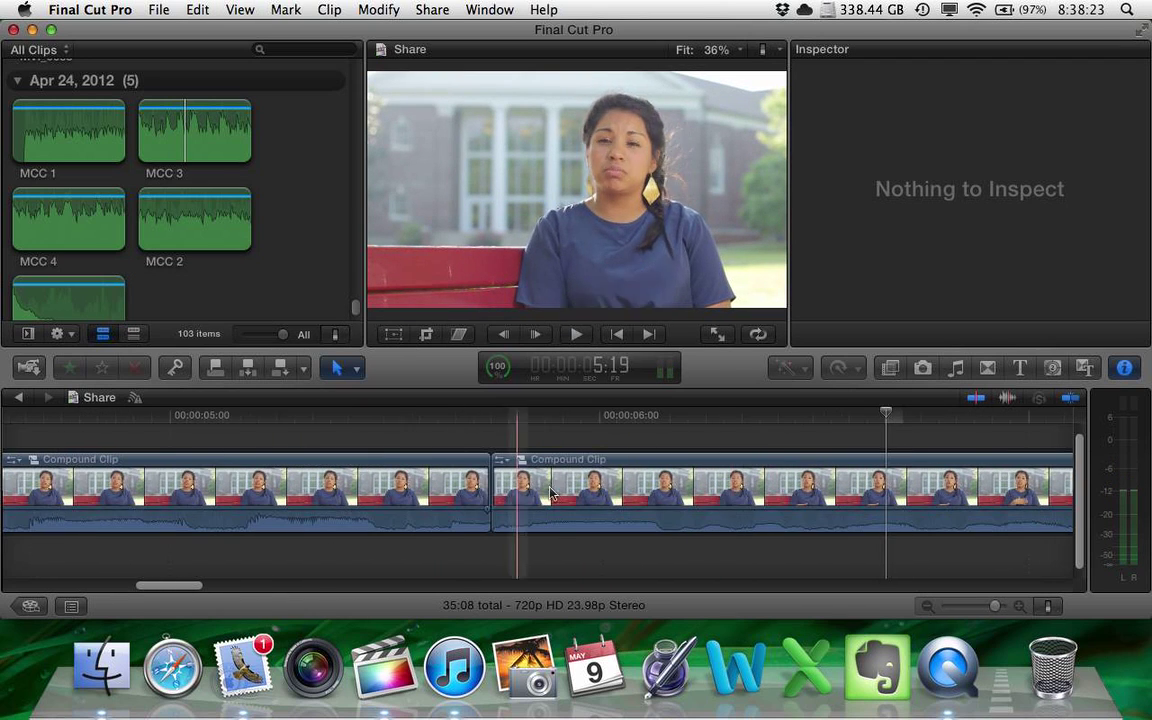
click(490, 563)
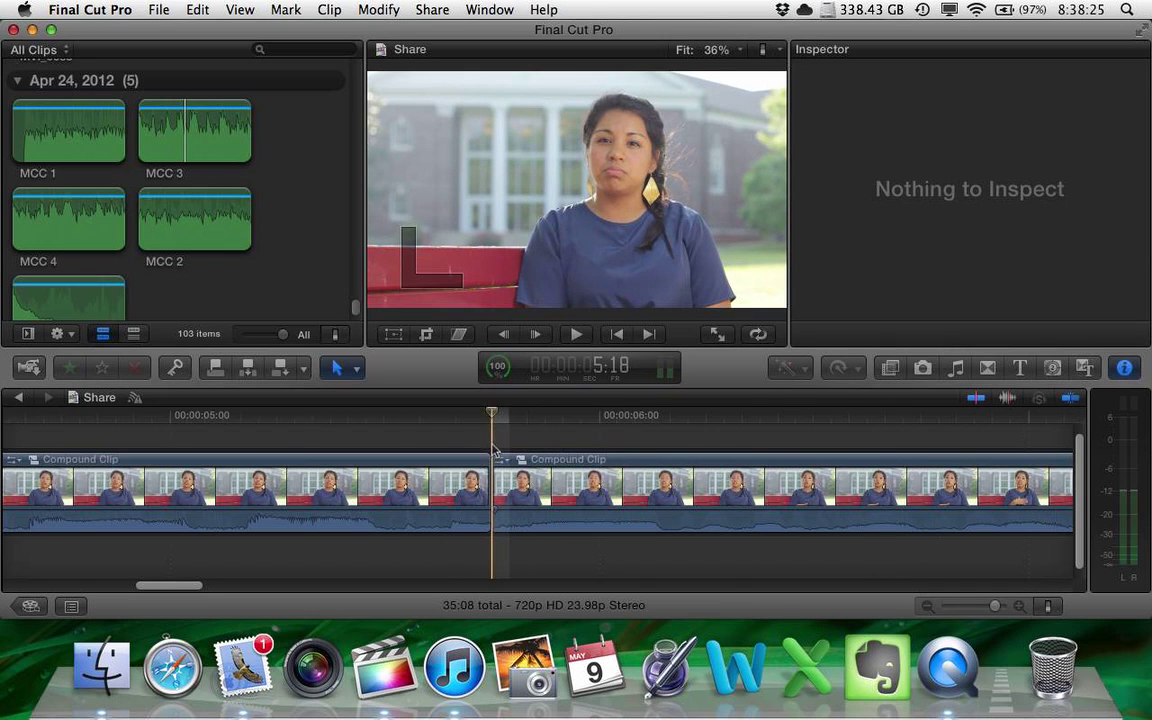
drag(494, 468, 513, 470)
click(28, 562)
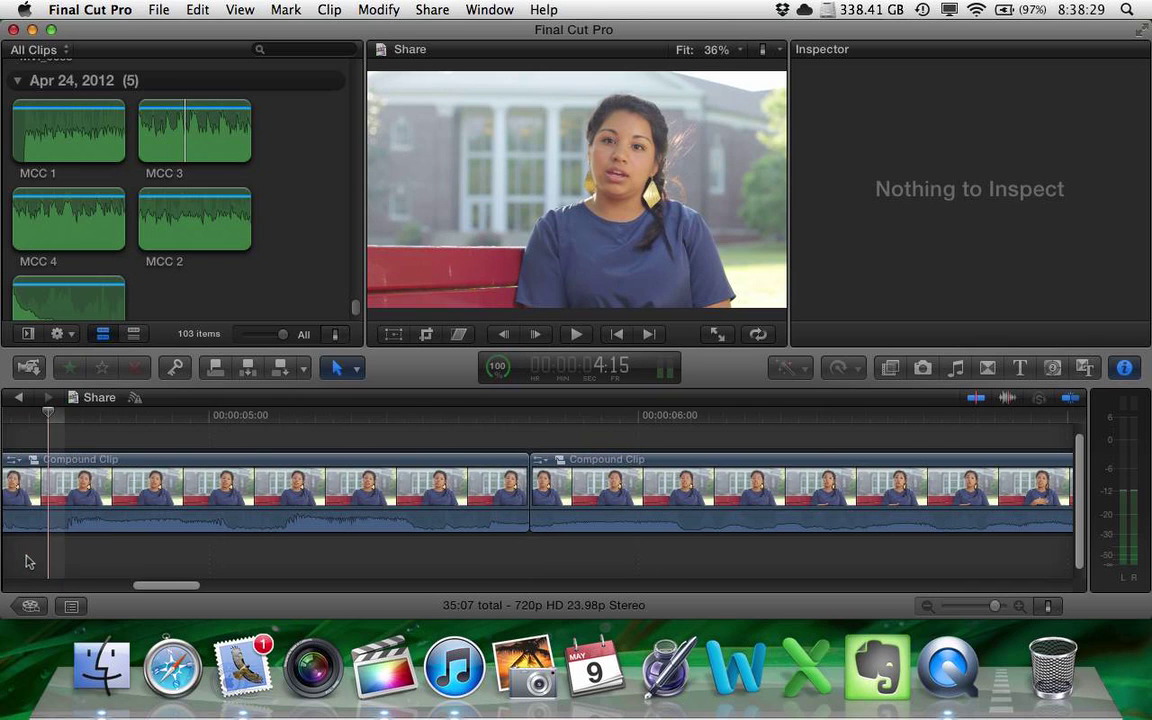
key(space)
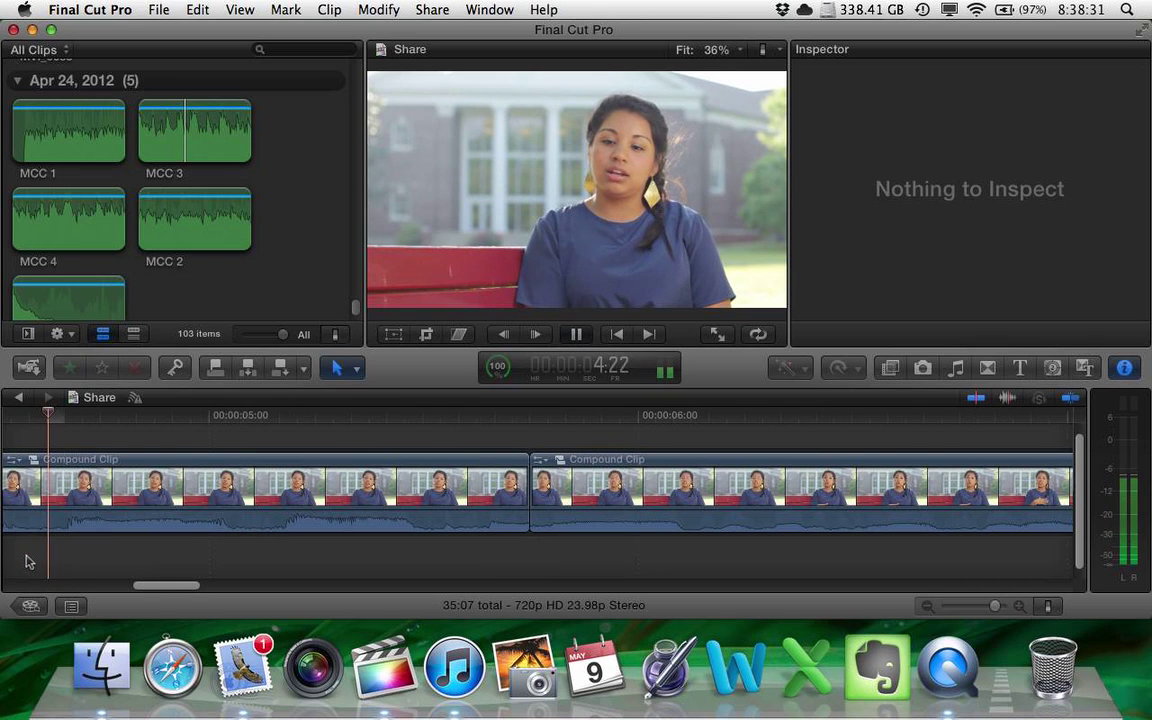
- Trim one more frame off the start of the second compound clip and replay the join from about 4:02
key(space)
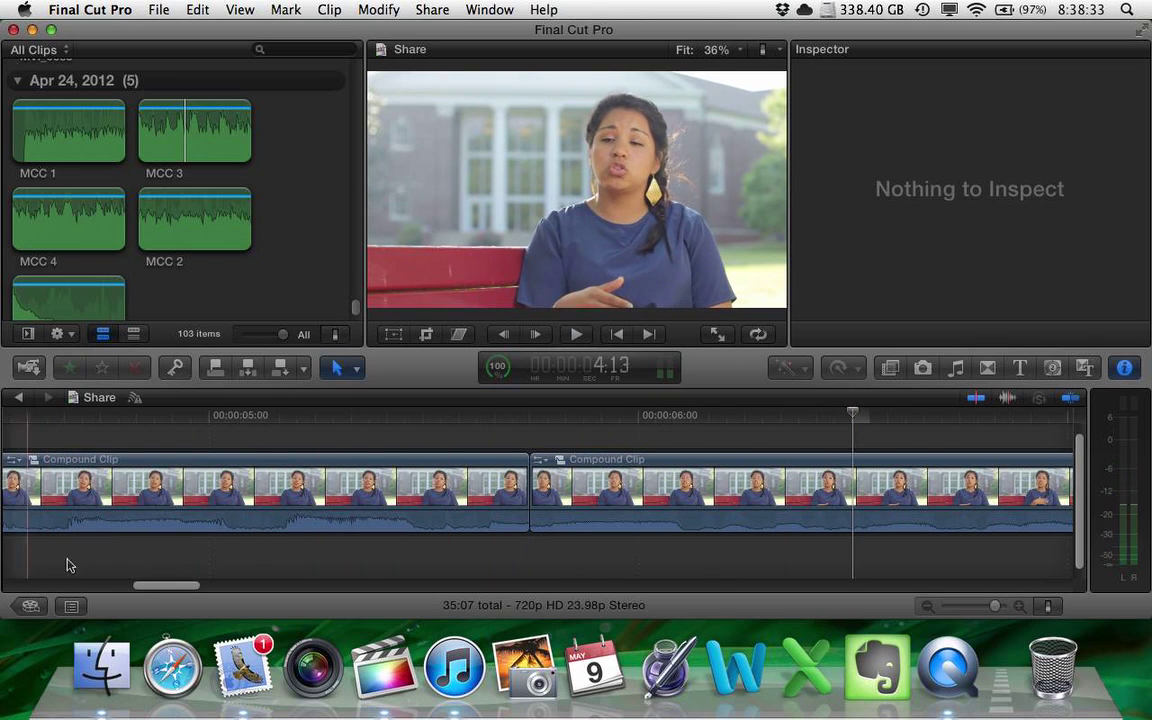
drag(531, 462, 548, 463)
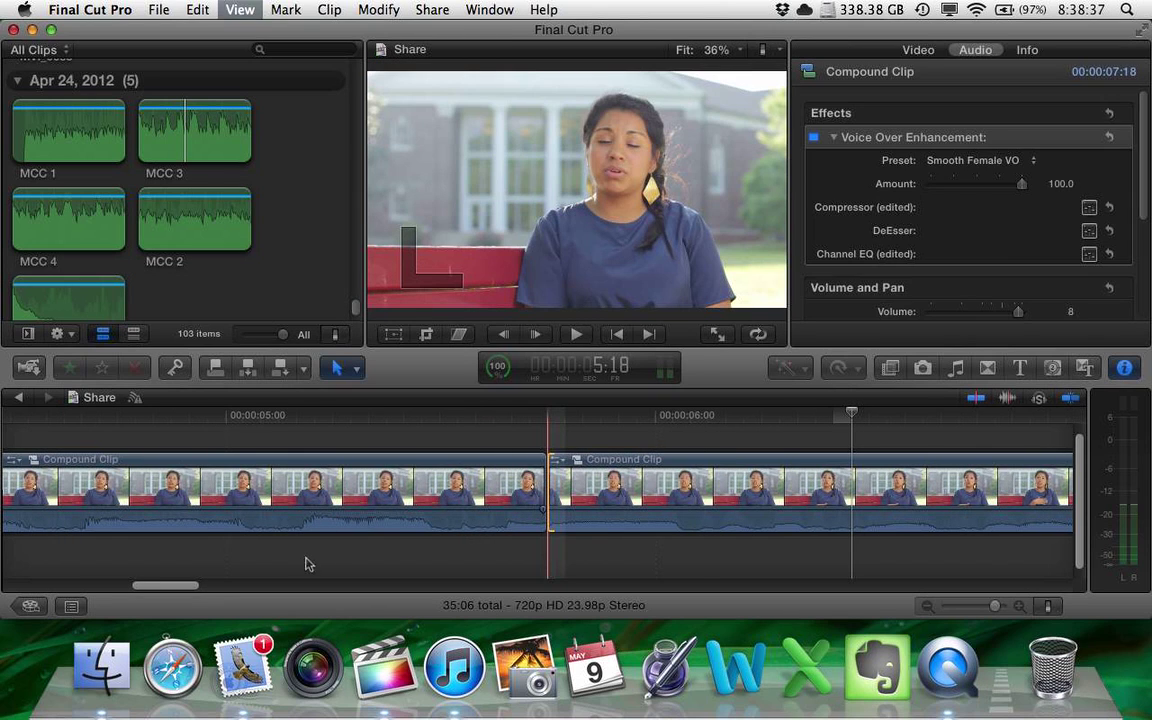
key(super+minus)
click(275, 553)
click(195, 550)
key(space)
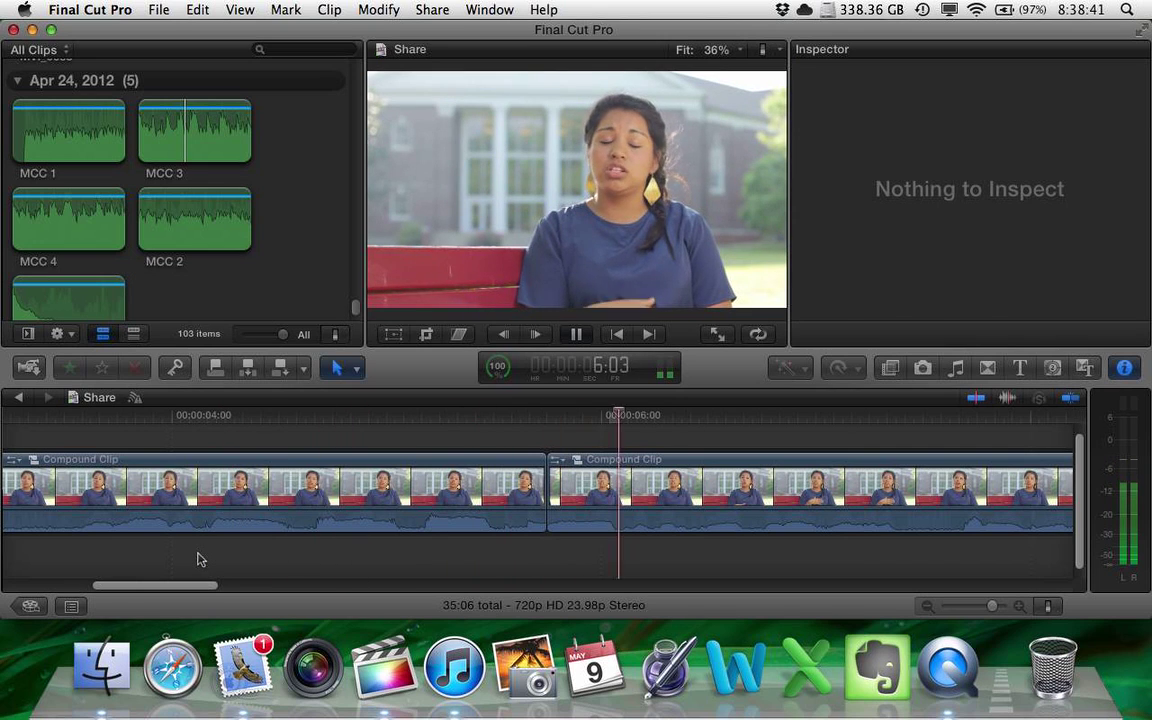
key(space)
- Play back the edit from 3:12 across the join and check how smoothly the speech flows
key(super+minus)
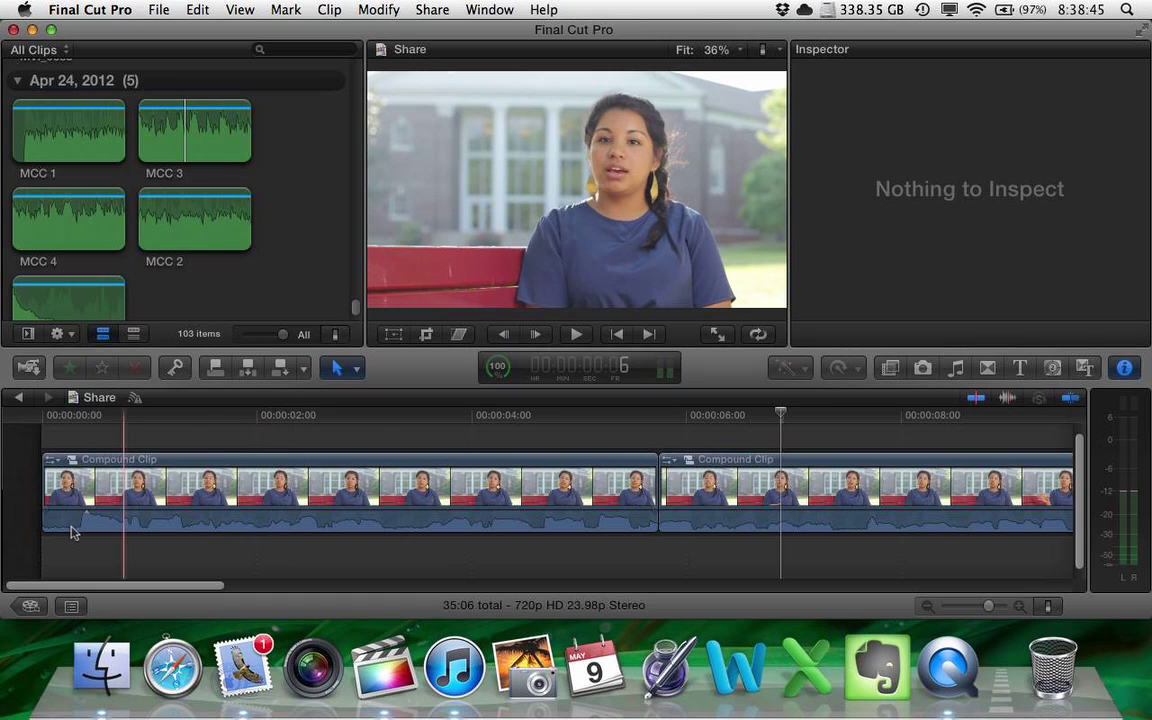
click(419, 569)
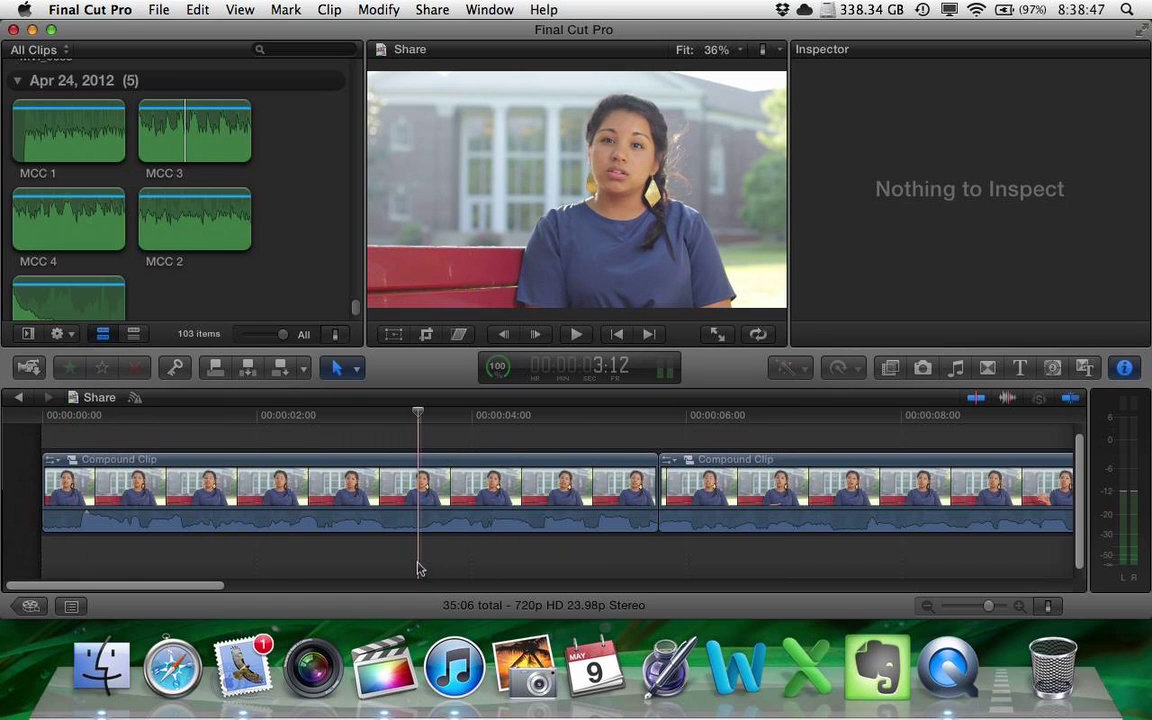
key(space)
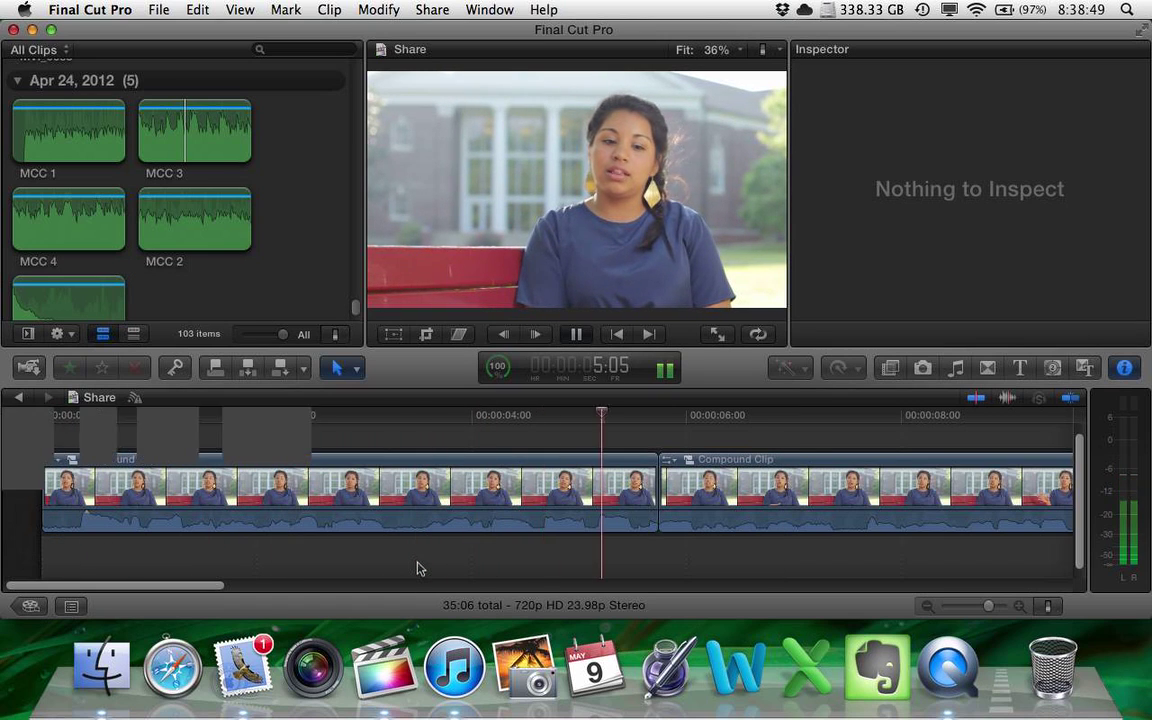
key(space)
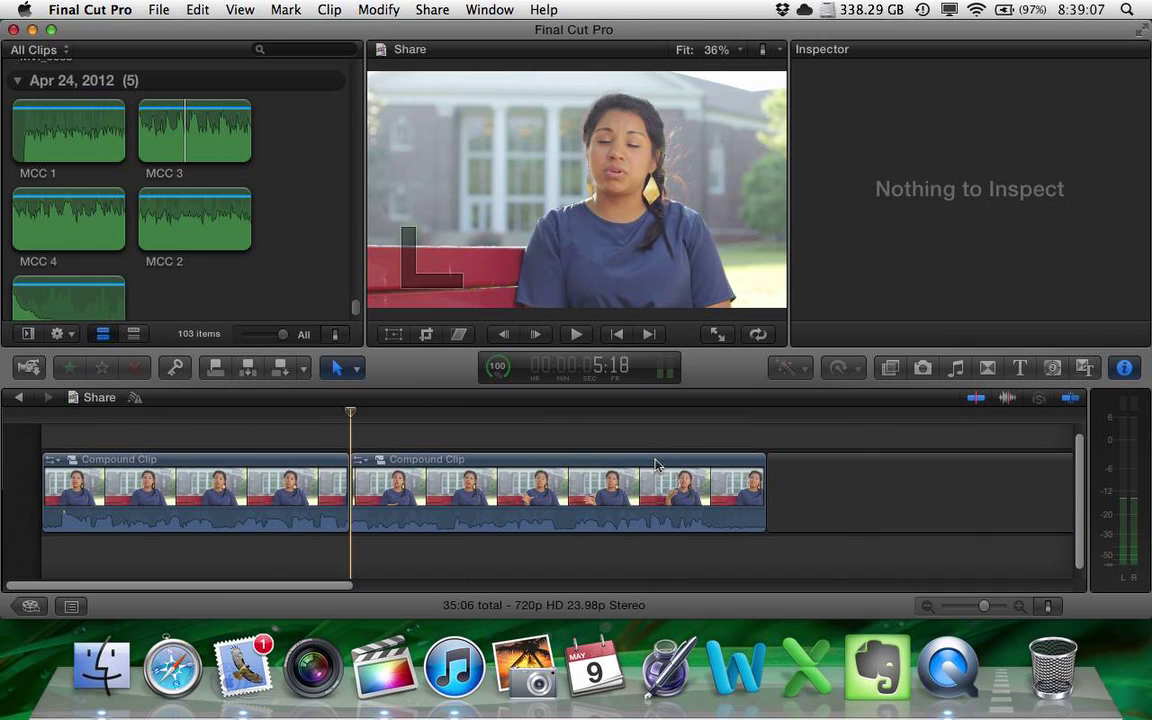
- Play the whole sequence from its beginning through the join to about 12:17 to review the finished edit
key(Home)
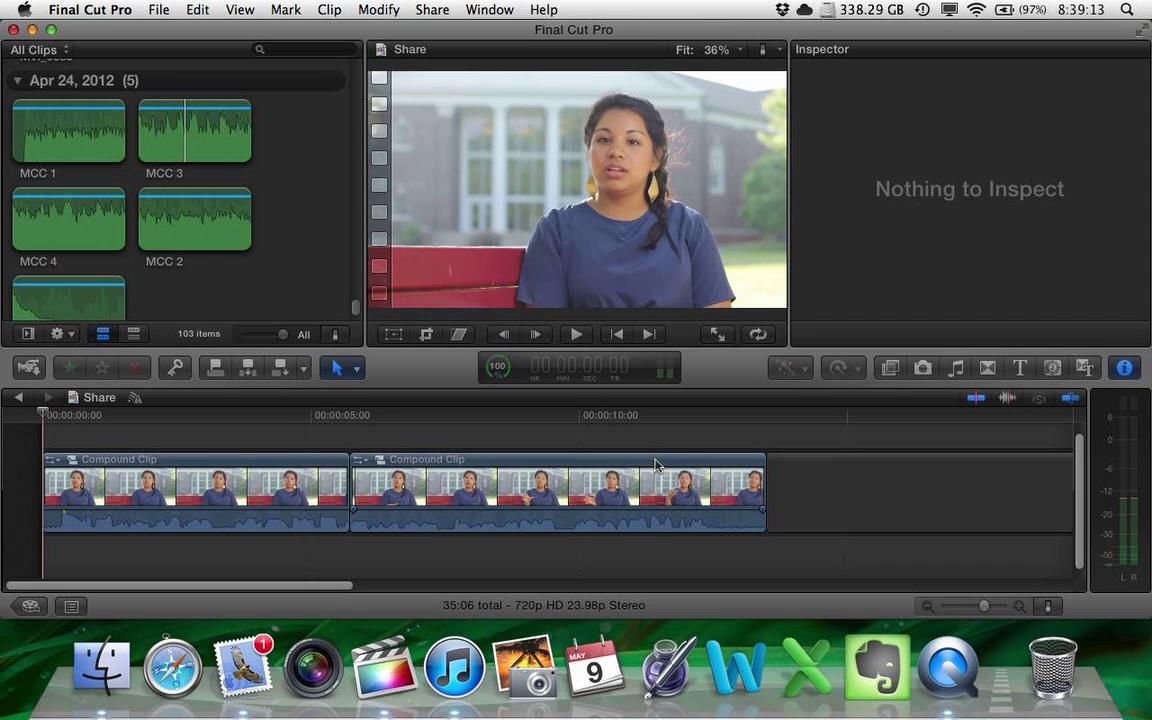
key(space)
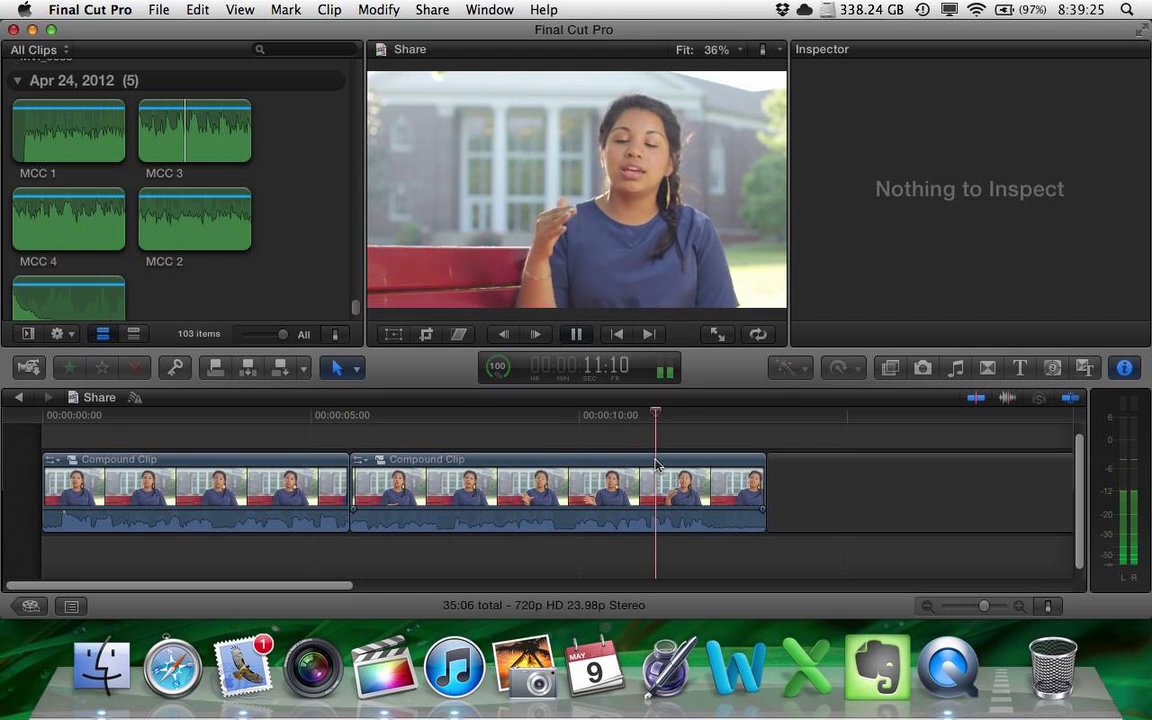
key(space)
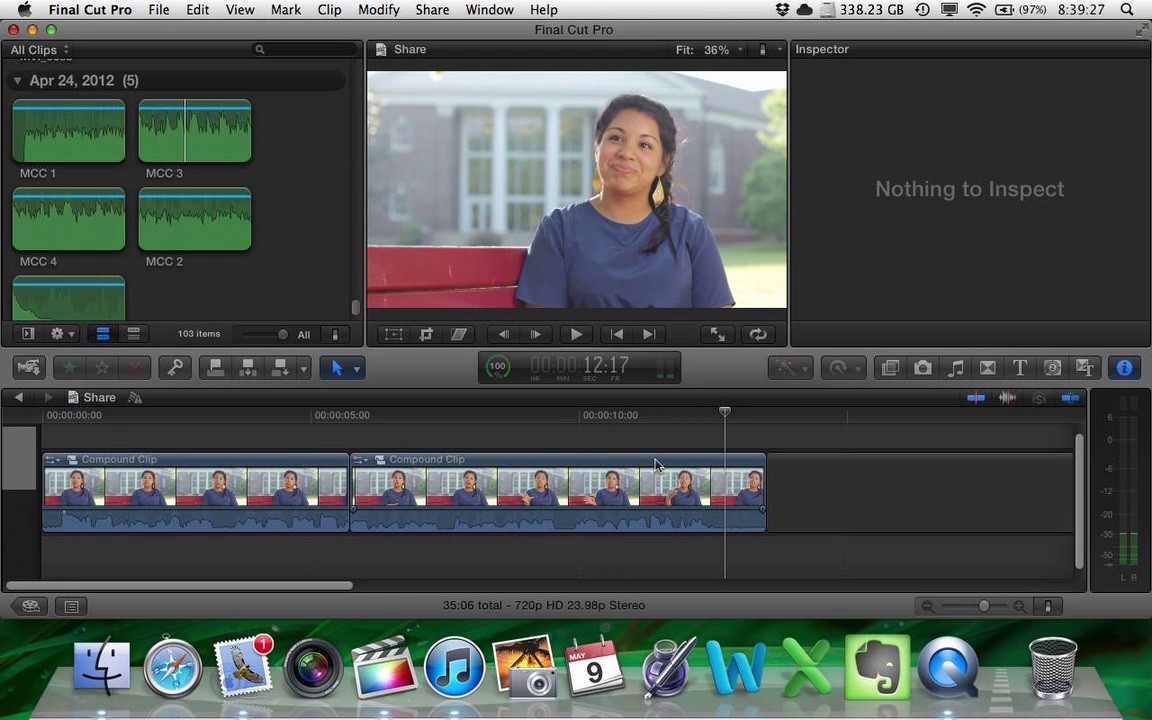